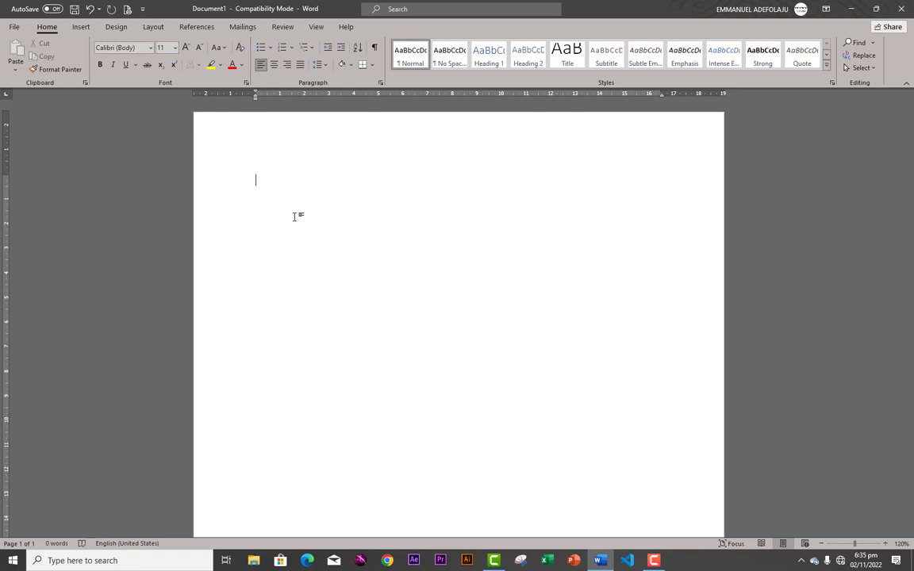
Generate four paragraphs of five-sentence sample text in the blank document with the formula =RAND(4,5).
{"action": "type", "text": "="}
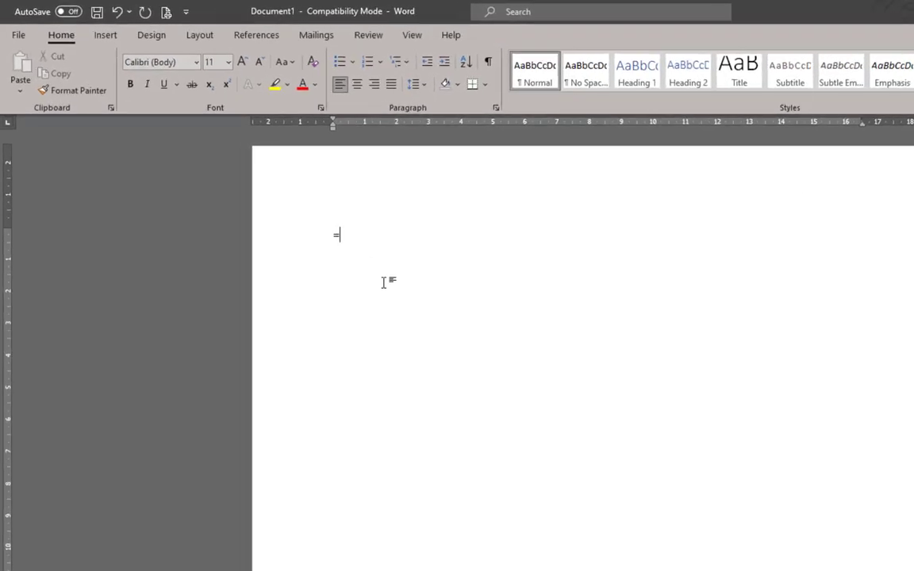
{"action": "type", "text": "RAND"}
{"action": "type", "text": "()"}
{"action": "type", "text": "4"}
{"action": "type", "text": ","}
{"action": "type", "text": "5"}
{"action": "key", "text": "Right"}
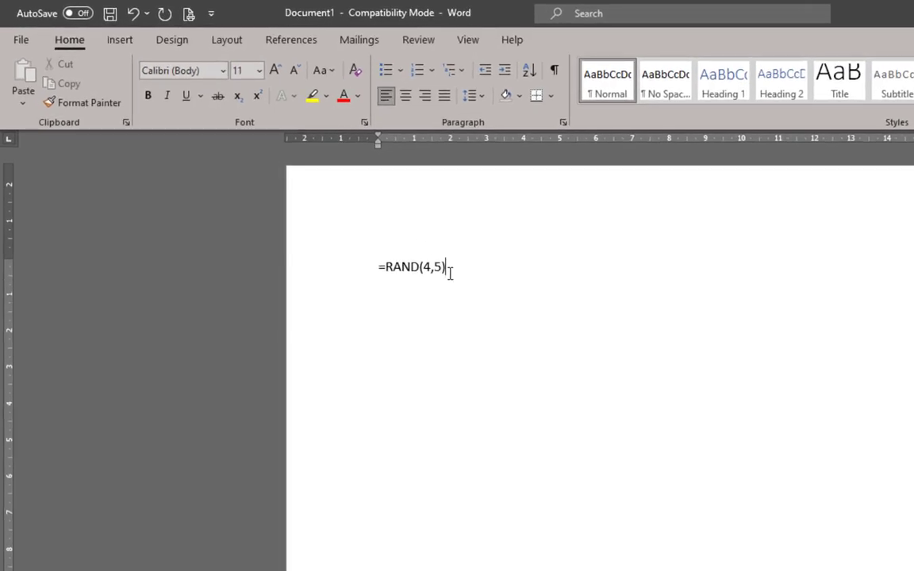
{"action": "key", "text": "Return"}
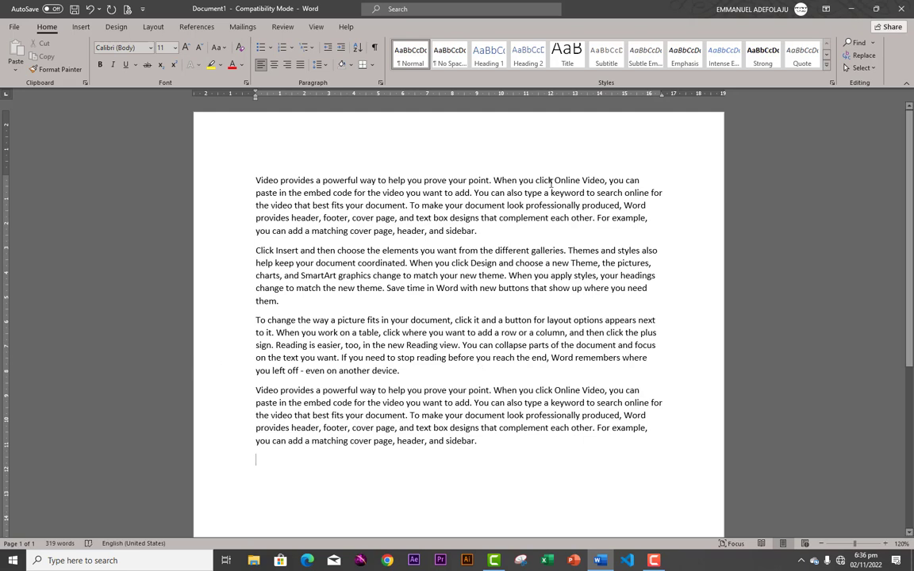
Copy the first paragraph and paste the copy on a new line below the last paragraph.
{"action": "key", "text": "ctrl+c"}
{"action": "left_click_drag", "start_coordinate": [256, 181], "coordinate": [465, 217]}
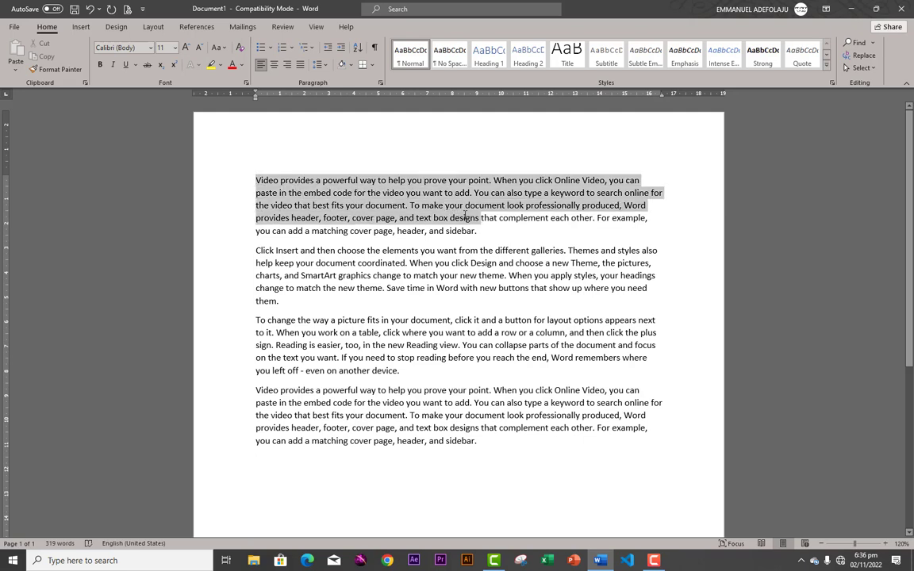
{"action": "triple_click", "coordinate": [432, 205]}
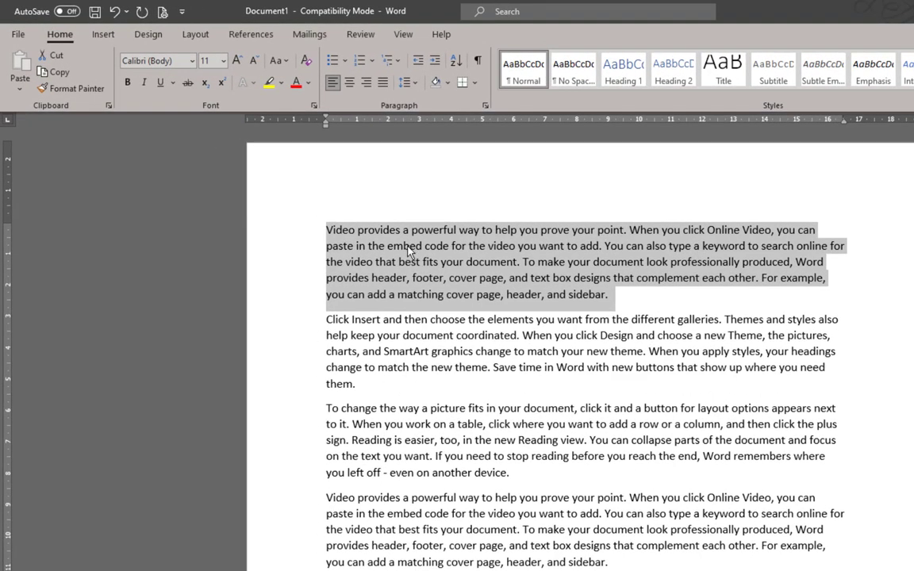
{"action": "right_click", "coordinate": [409, 253]}
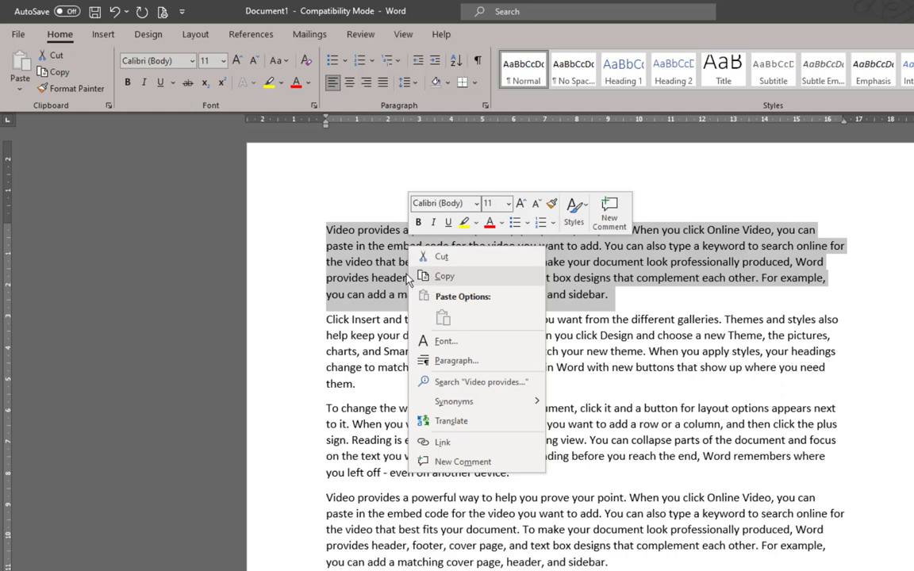
{"action": "key", "text": "Escape"}
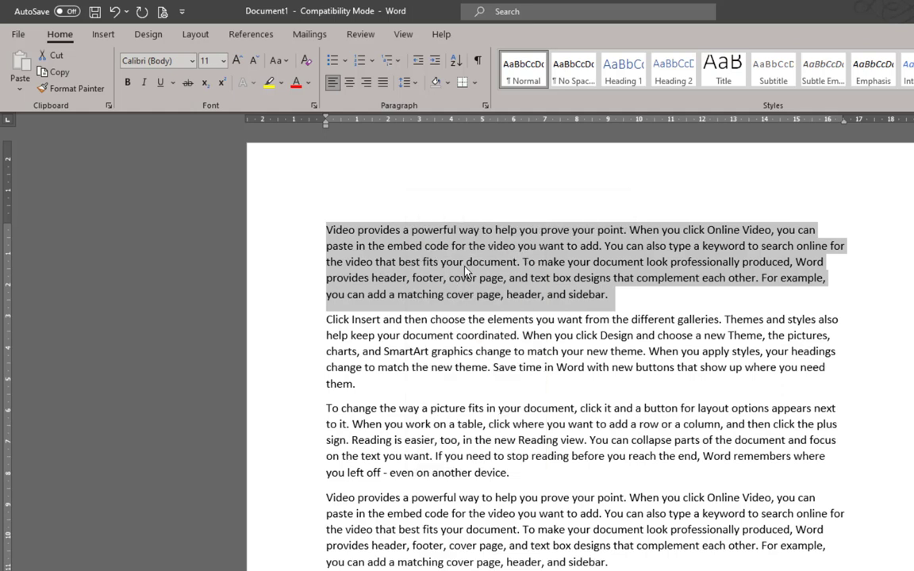
{"action": "key", "text": "ctrl+c"}
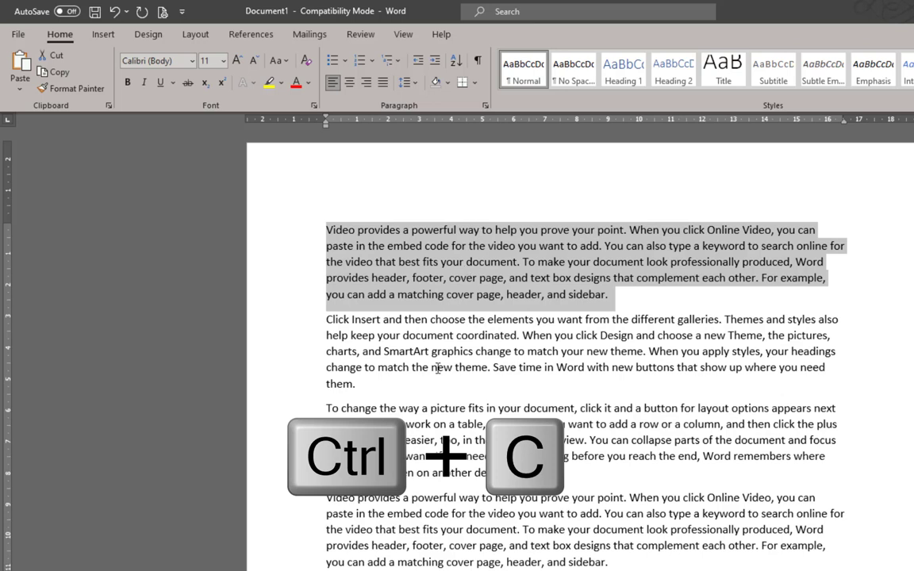
{"action": "left_click", "coordinate": [349, 568]}
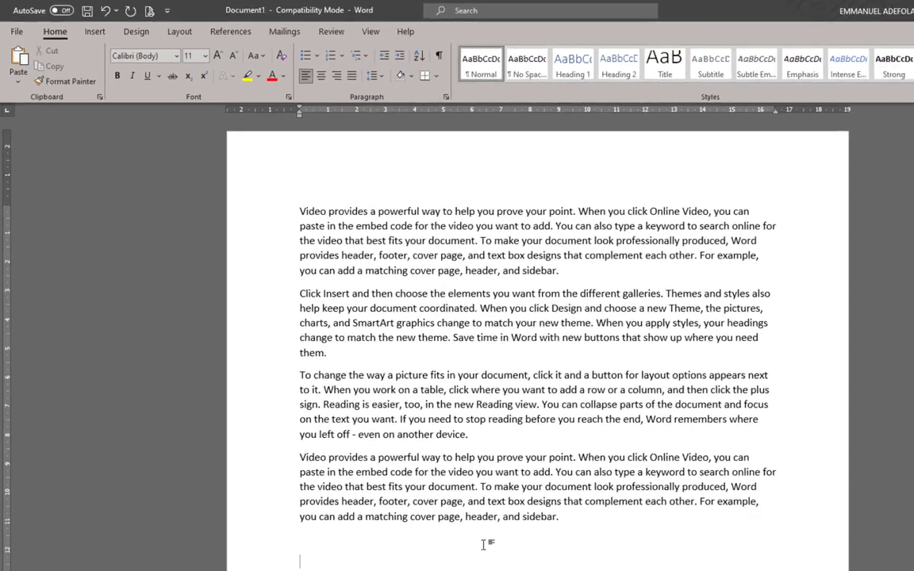
{"action": "key", "text": "ctrl+v"}
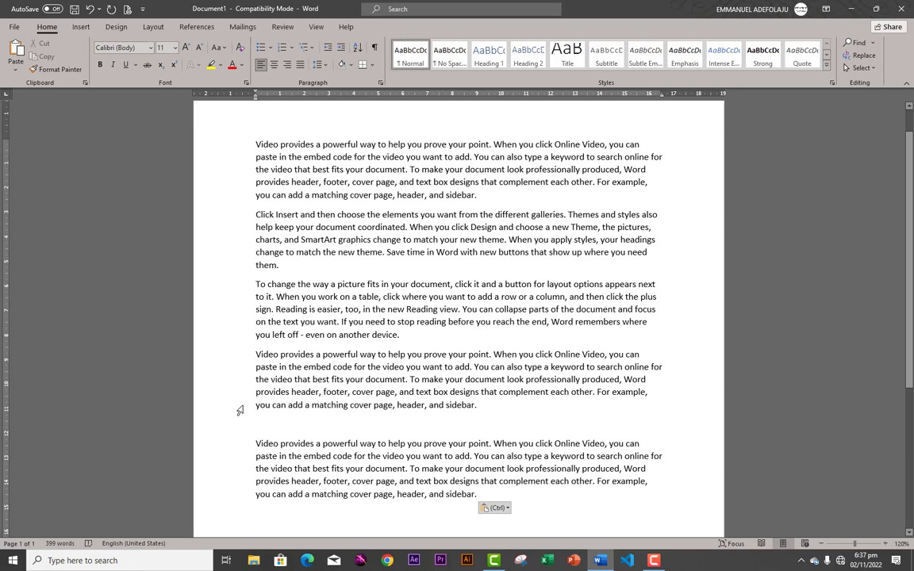
Create a new blank document and paste the copied paragraph into it.
{"action": "key", "text": "ctrl+n"}
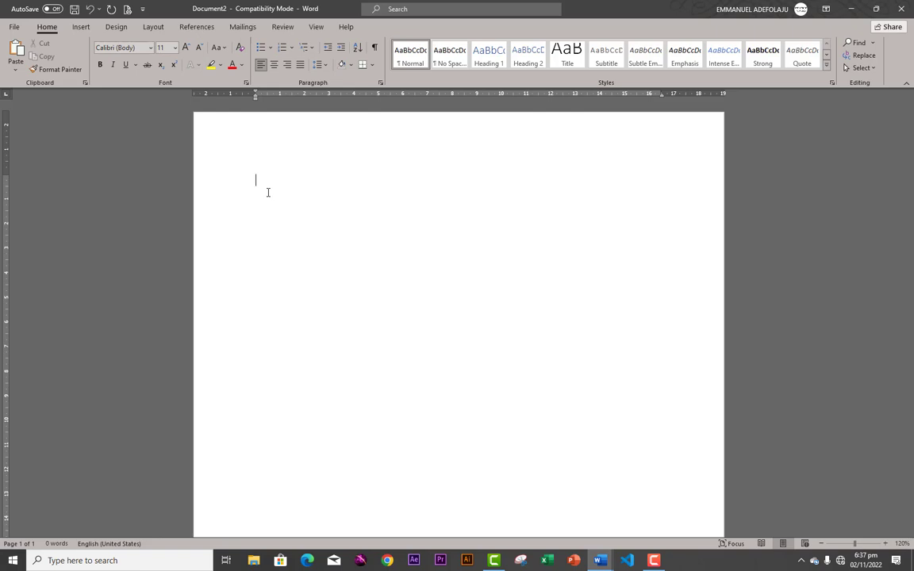
{"action": "key", "text": "ctrl+v"}
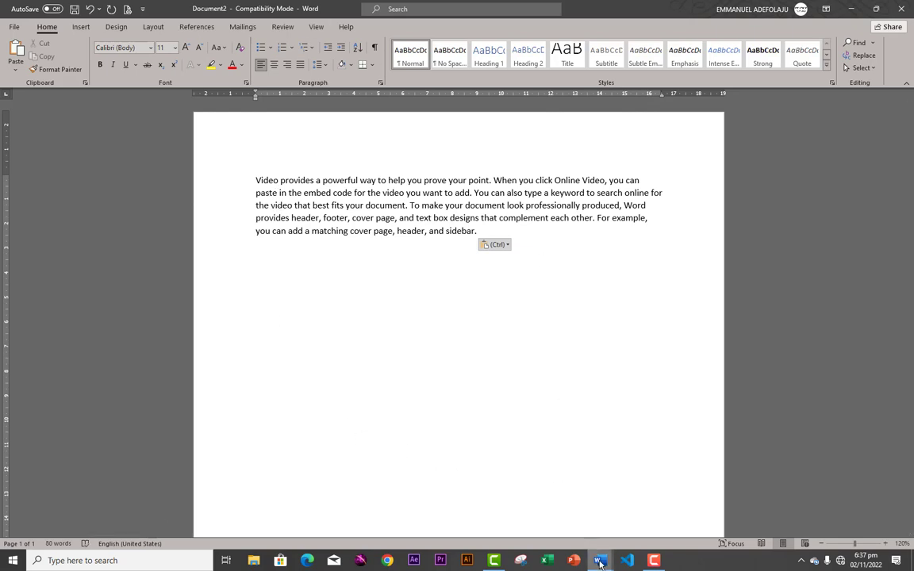
In Document1, cut the first paragraph and paste it on a new line below the paragraph beginning "To change the way a picture fits".
{"action": "mouse_move", "coordinate": [600, 563]}
{"action": "left_click", "coordinate": [505, 470]}
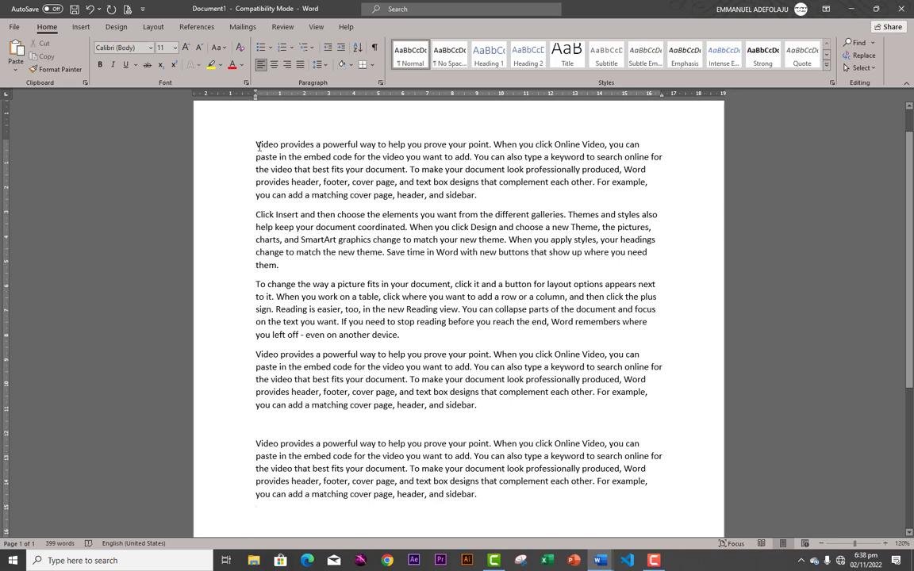
{"action": "key", "text": "ctrl+x"}
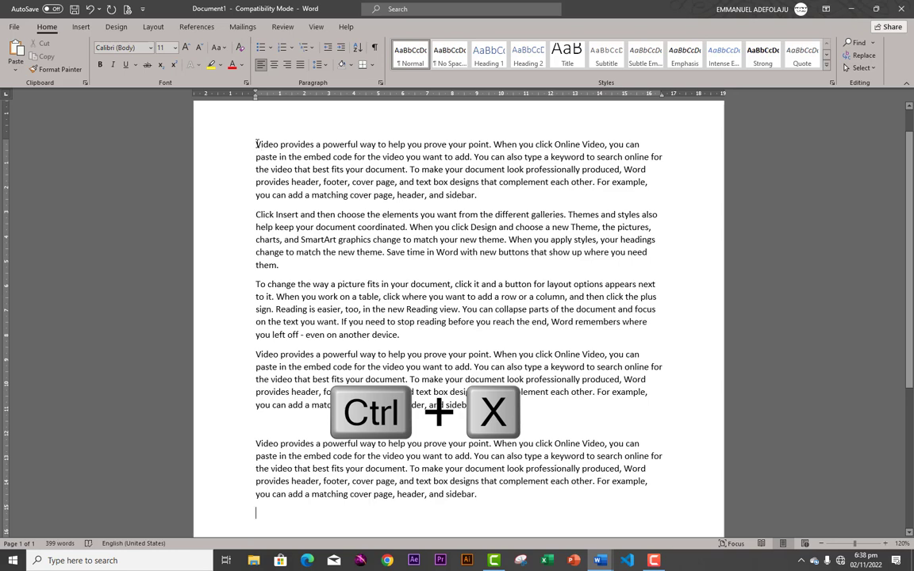
{"action": "left_click_drag", "start_coordinate": [256, 144], "coordinate": [500, 195]}
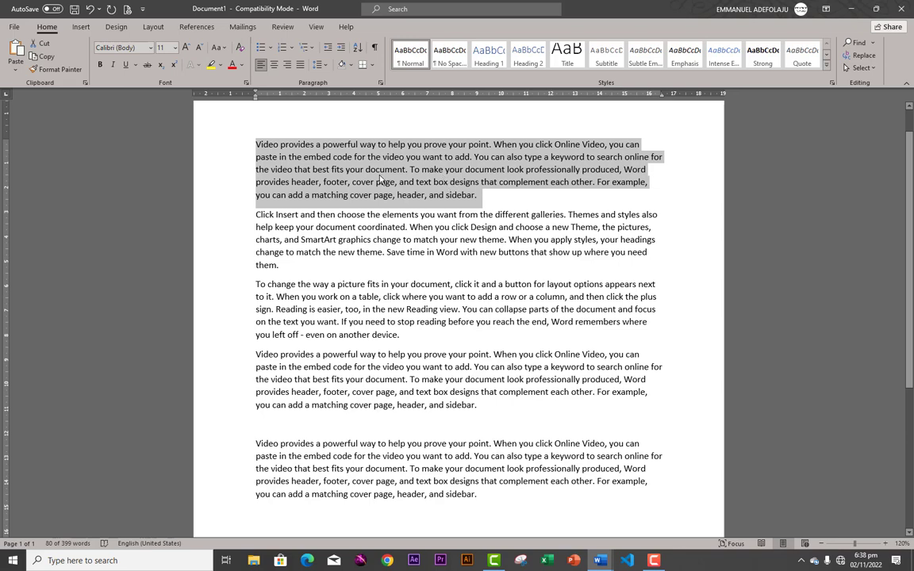
{"action": "key", "text": "ctrl+x"}
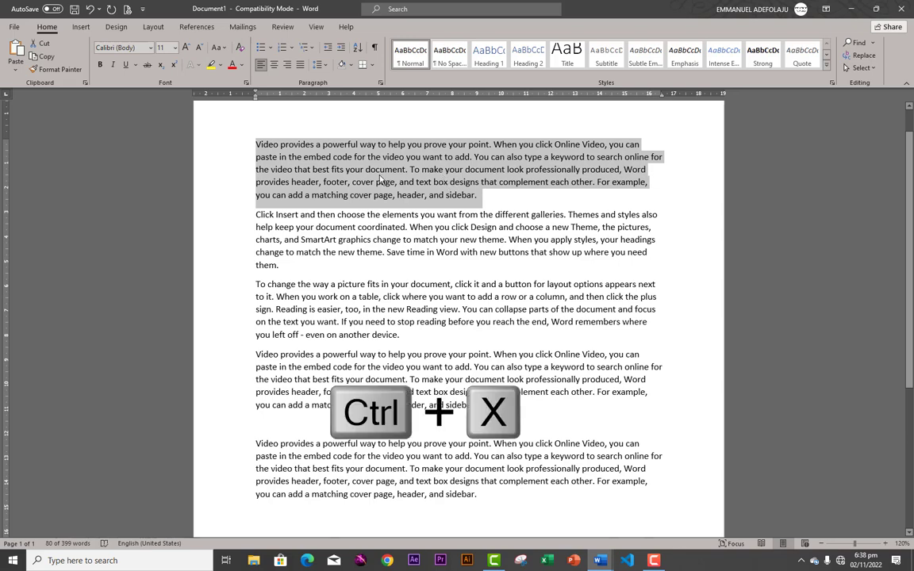
{"action": "key", "text": "ctrl+x"}
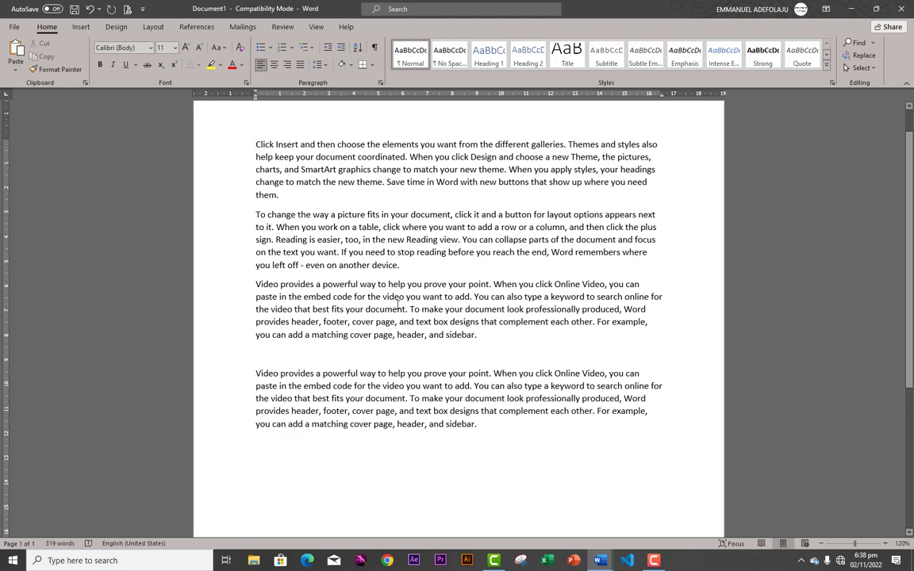
{"action": "left_click", "coordinate": [403, 267]}
{"action": "key", "text": "Return"}
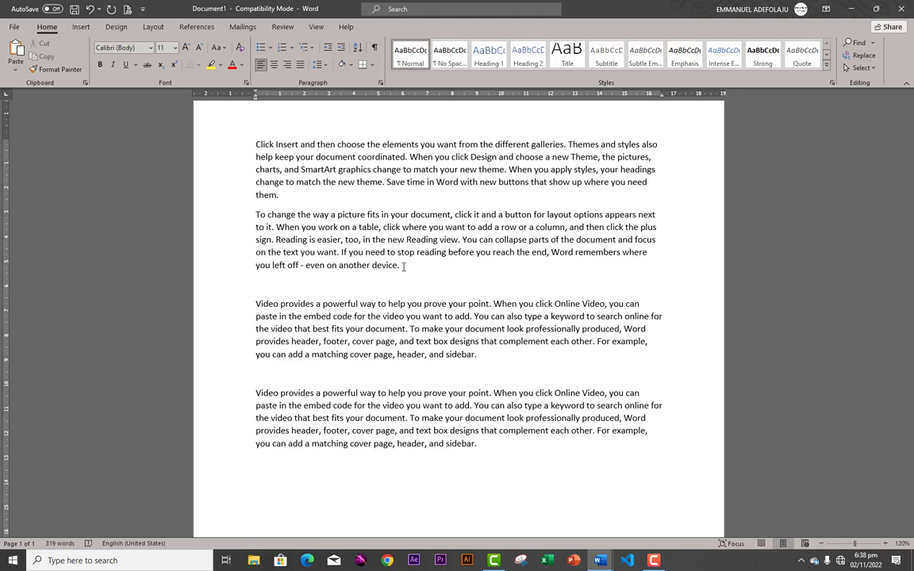
{"action": "key", "text": "ctrl+v"}
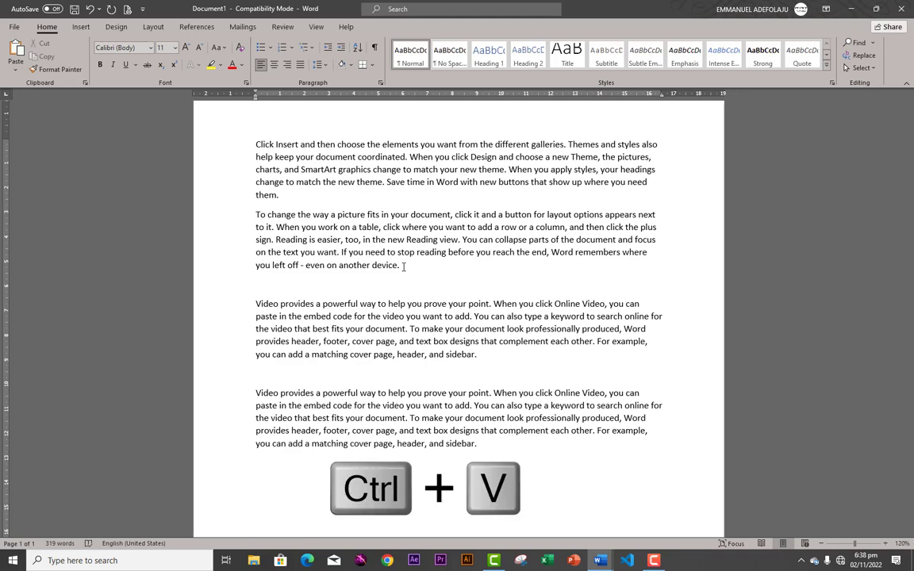
{"action": "key", "text": "ctrl+v"}
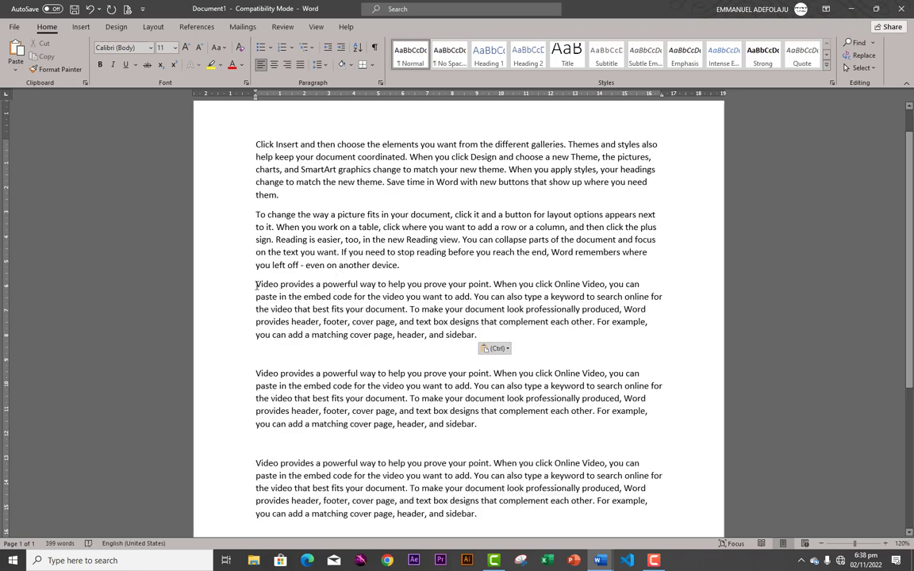
Remove the just-pasted "Video provides" paragraph located directly below the "To change the way a picture fits" paragraph.
{"action": "left_click_drag", "start_coordinate": [255, 284], "coordinate": [395, 322]}
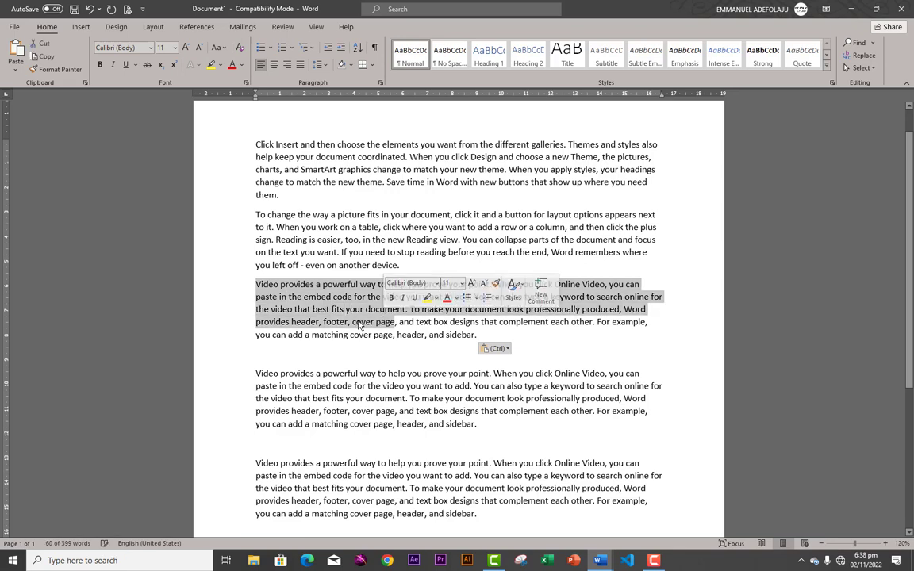
{"action": "left_click", "coordinate": [257, 284]}
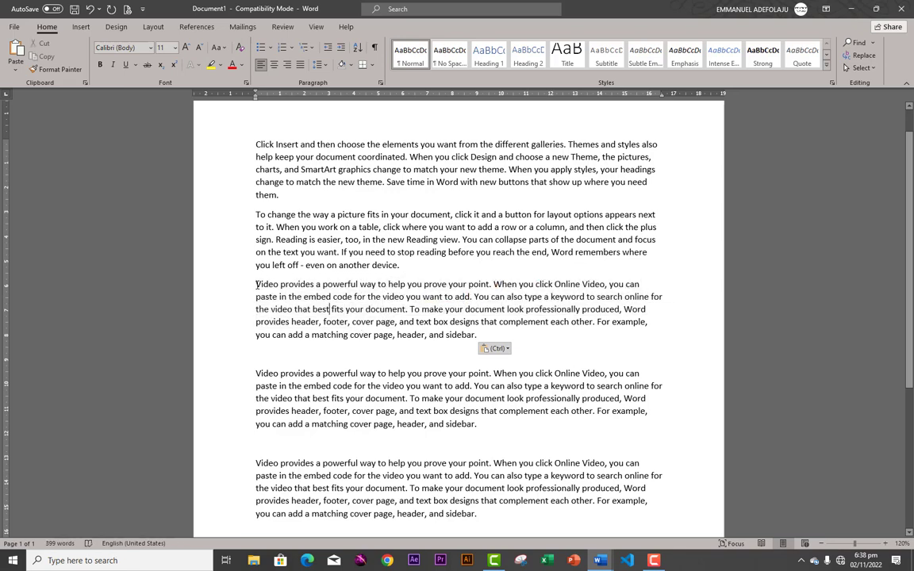
{"action": "left_click_drag", "start_coordinate": [257, 284], "coordinate": [486, 338]}
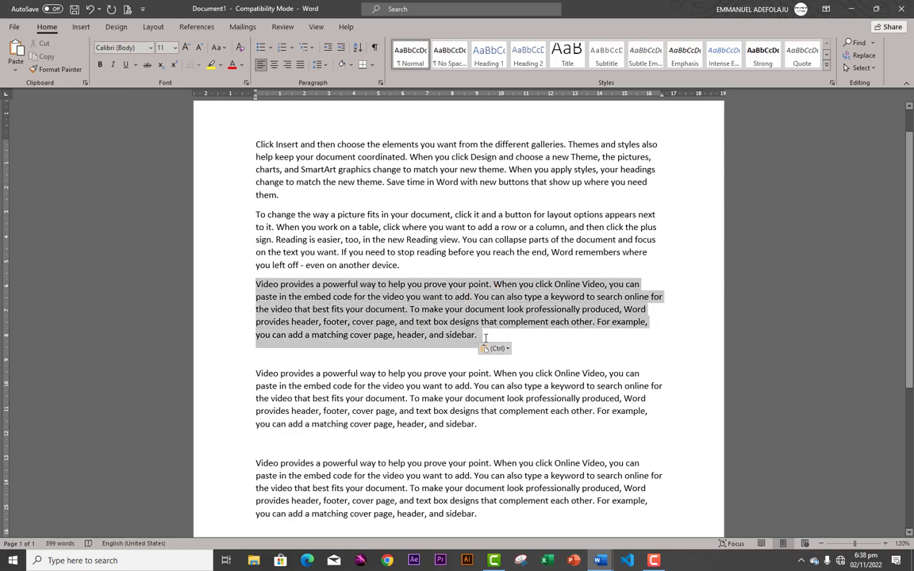
{"action": "right_click", "coordinate": [428, 322]}
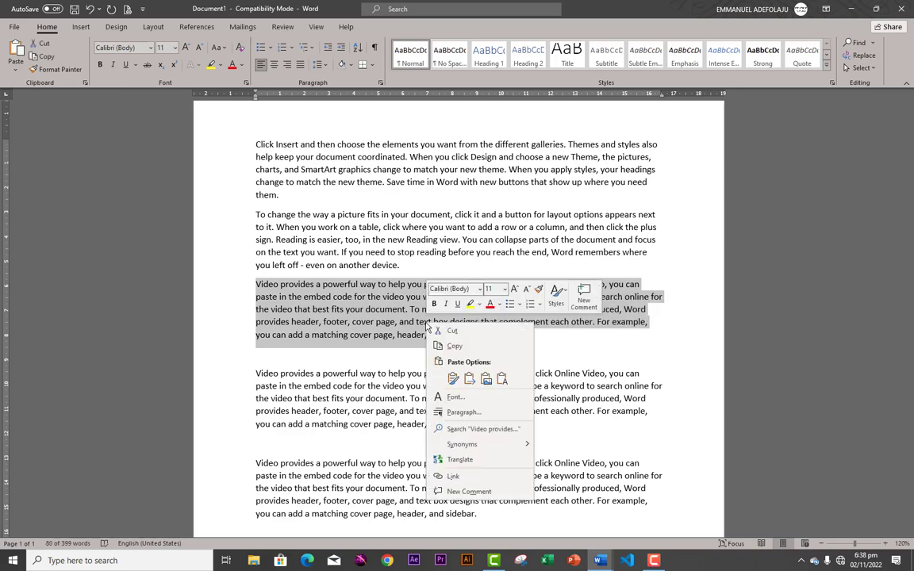
{"action": "left_click", "coordinate": [369, 313]}
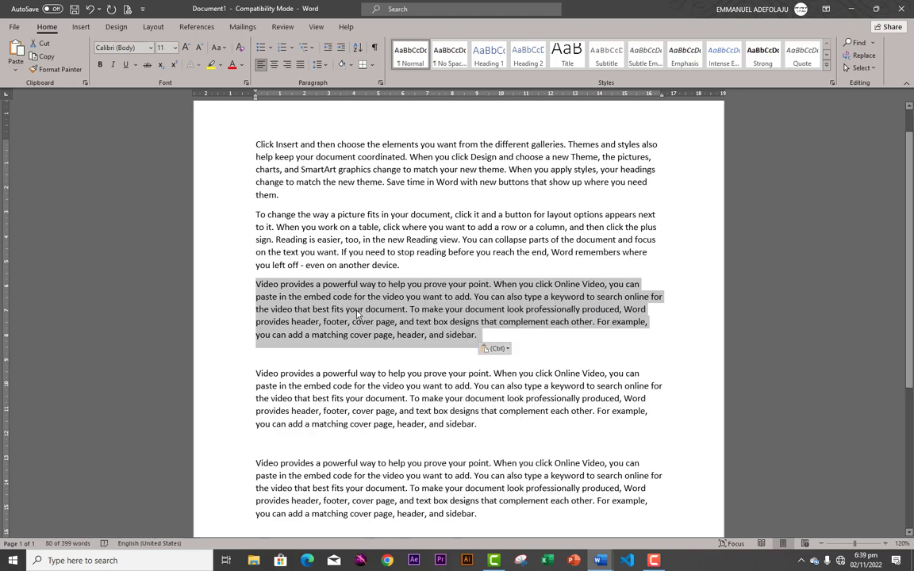
{"action": "key", "text": "Delete"}
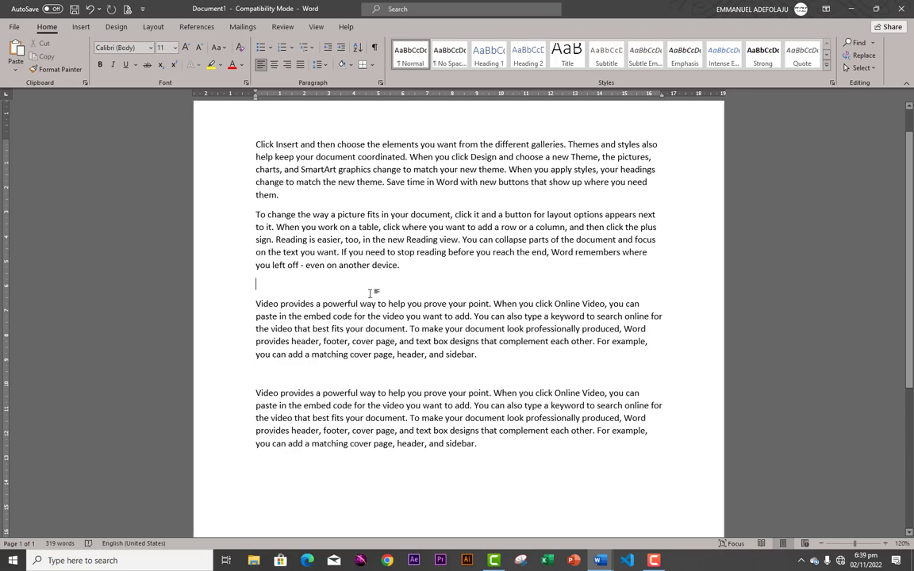
Switch to Document2 and paste the cut paragraph on a new line below its existing paragraph.
{"action": "mouse_move", "coordinate": [594, 563]}
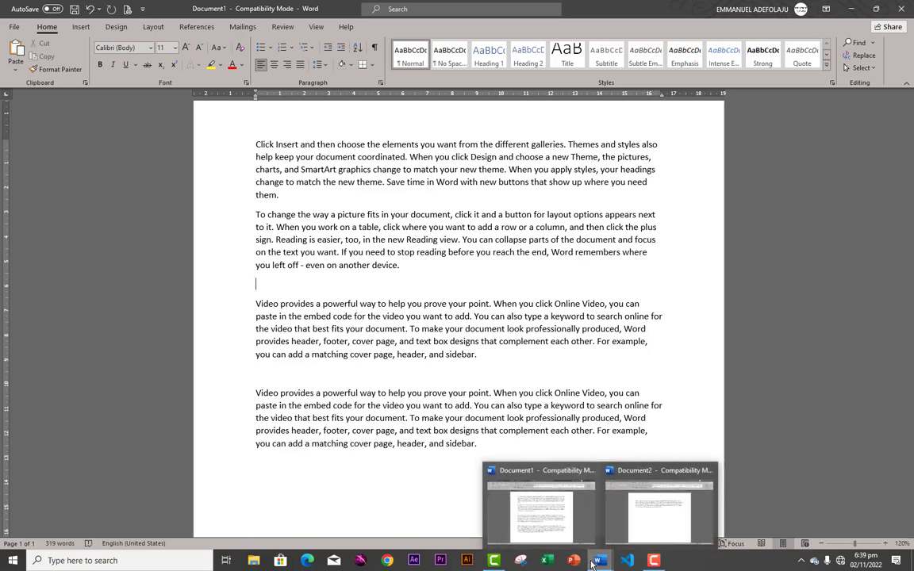
{"action": "left_click", "coordinate": [653, 540]}
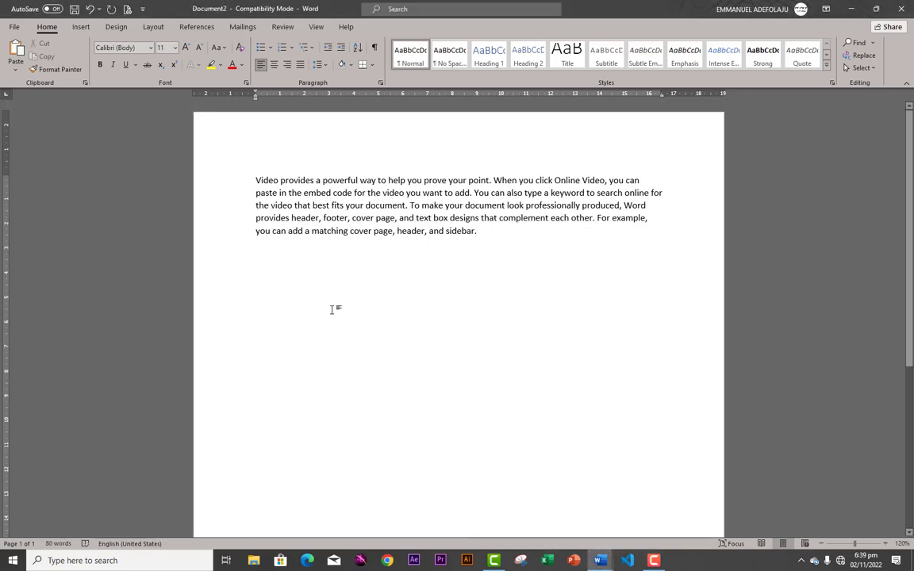
{"action": "key", "text": "Return"}
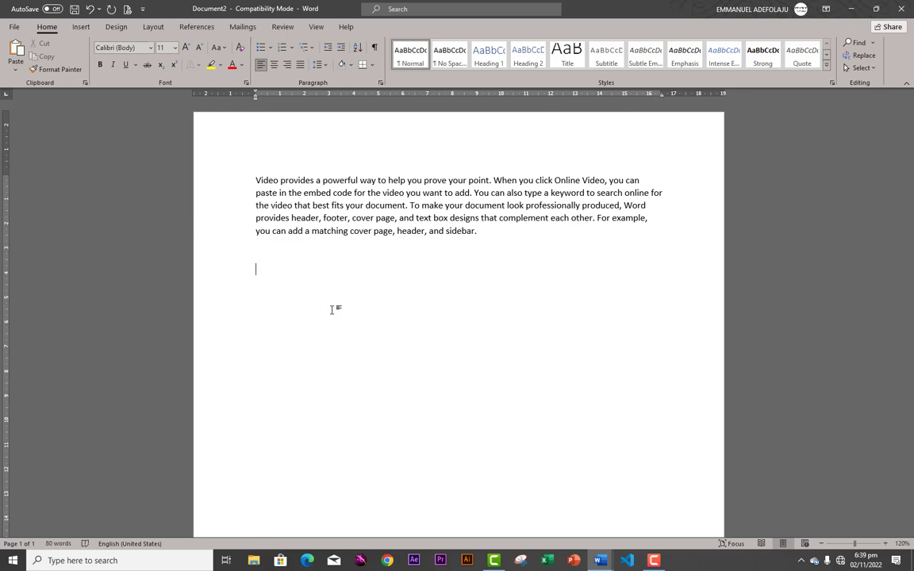
{"action": "key", "text": "ctrl+v"}
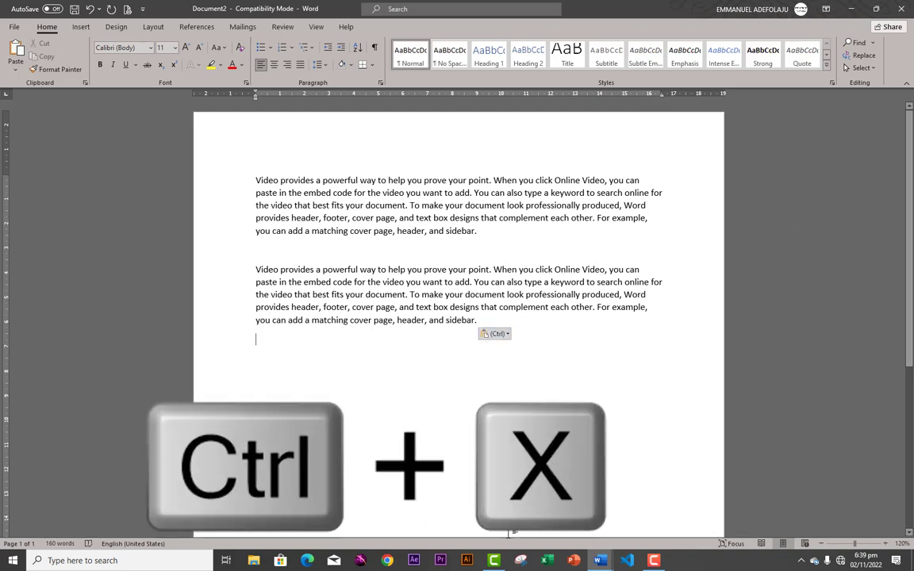
Switch to Document1 and select the paragraph beginning "To change the way a picture fits".
{"action": "mouse_move", "coordinate": [600, 560]}
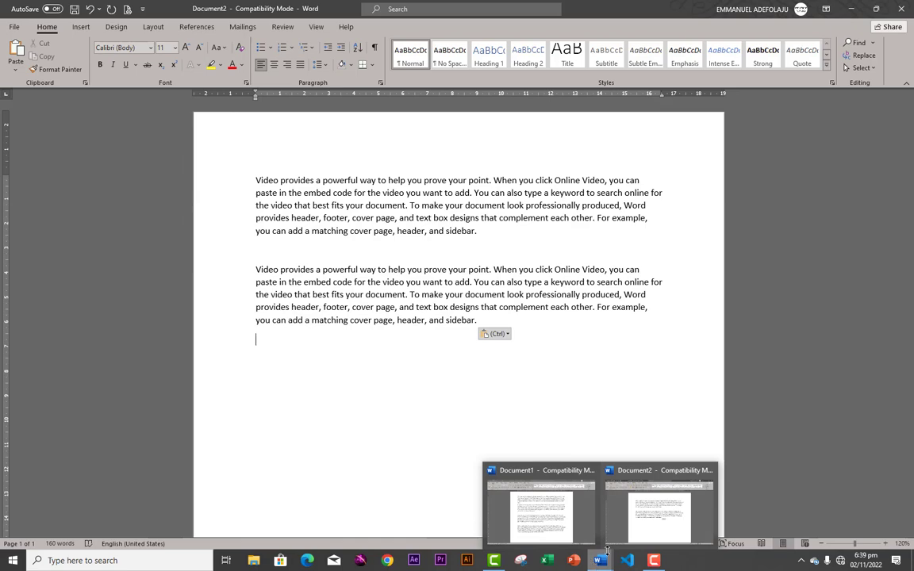
{"action": "left_click", "coordinate": [548, 520]}
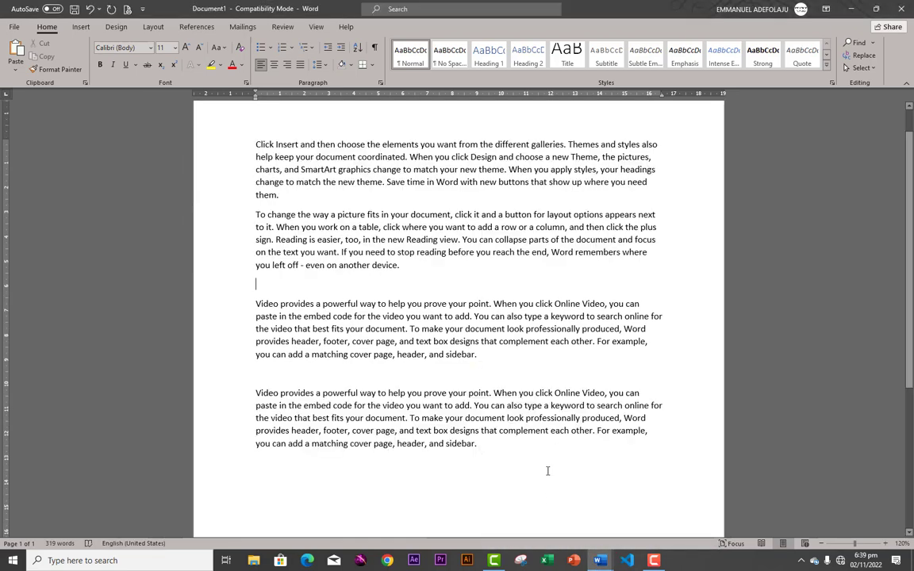
{"action": "key", "text": "ctrl+z"}
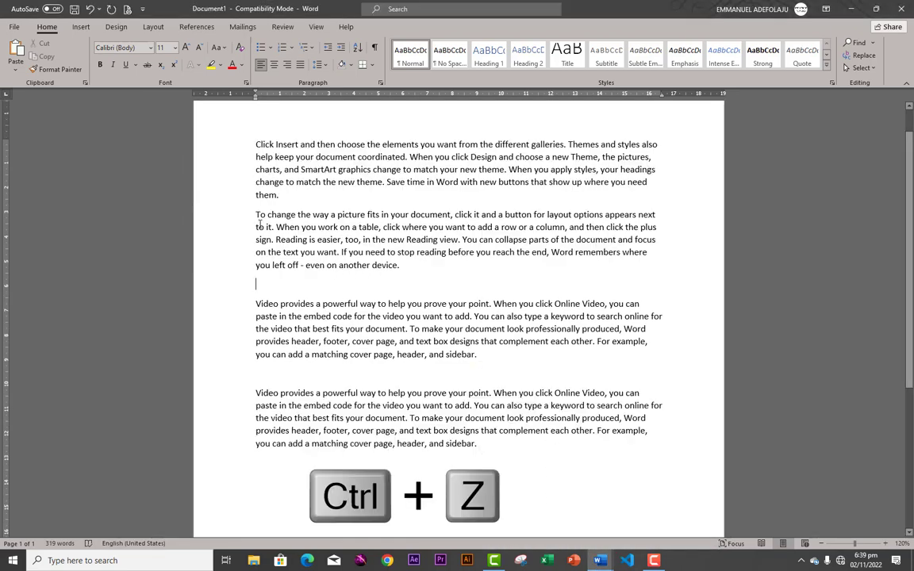
{"action": "left_click_drag", "start_coordinate": [256, 214], "coordinate": [436, 274]}
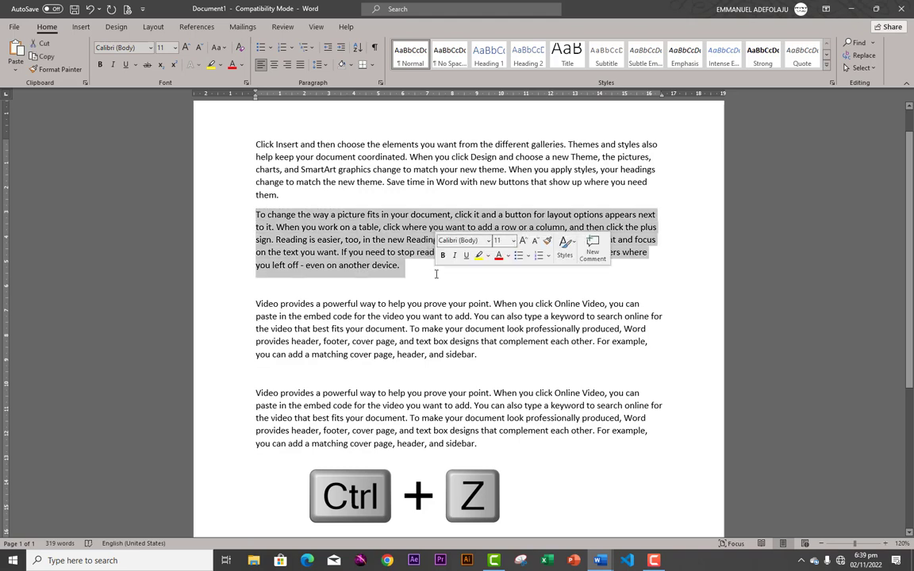
Reselect the "To change the way" paragraph from its start, extending character by character through "docum" and line by line to its end.
{"action": "left_click", "coordinate": [258, 216]}
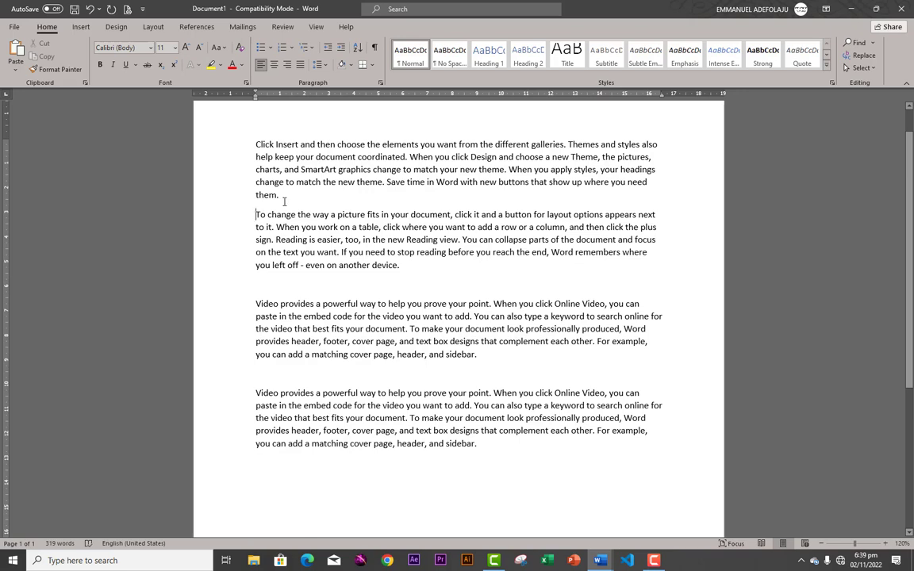
{"action": "key", "text": "shift+Right"}
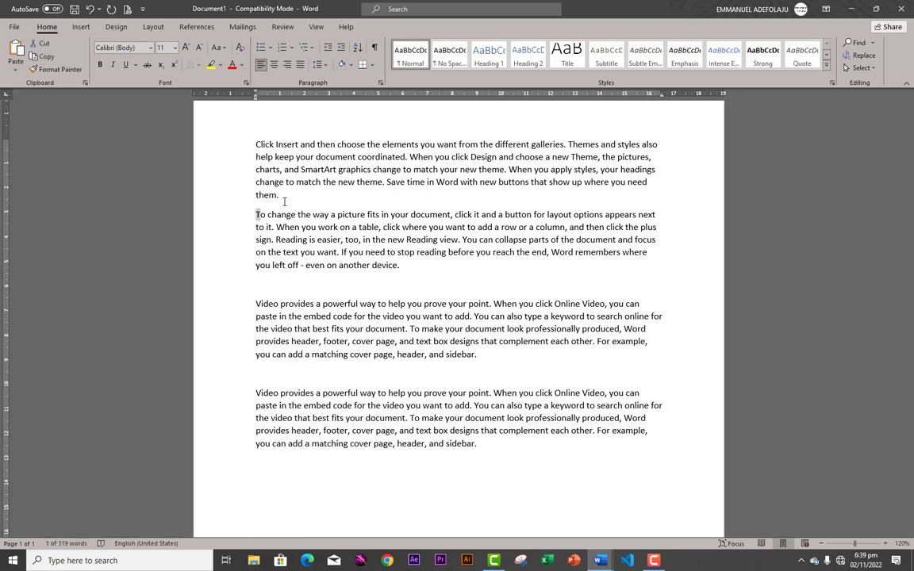
{"action": "key", "text": "shift+Right"}
{"action": "key", "text": "shift+Right"}
{"action": "key", "text": "shift+Right"}
{"action": "key", "text": "shift+Right"}
{"action": "key", "text": "shift+Right"}
{"action": "key", "text": "shift+Right"}
{"action": "key", "text": "shift+Right"}
{"action": "key", "text": "shift+Right"}
{"action": "key", "text": "shift+Right"}
{"action": "key", "text": "shift+Right"}
{"action": "key", "text": "shift+Right"}
{"action": "key", "text": "shift+Right"}
{"action": "key", "text": "shift+Right"}
{"action": "key", "text": "shift+Right"}
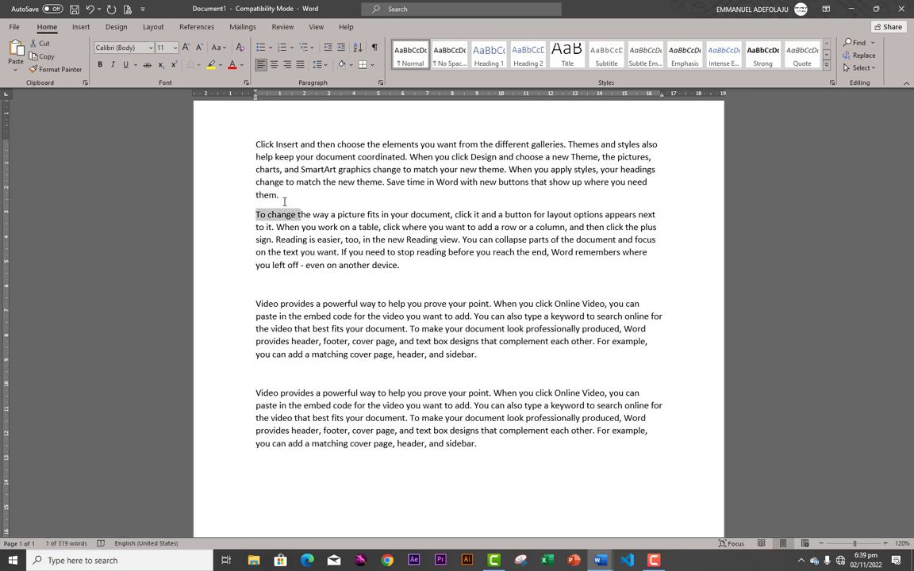
{"action": "key", "text": "shift+Right"}
{"action": "key", "text": "shift+Right"}
{"action": "key", "text": "shift+Right"}
{"action": "key", "text": "shift+Right"}
{"action": "key", "text": "shift+Right"}
{"action": "key", "text": "shift+Right"}
{"action": "key", "text": "shift+Right"}
{"action": "key", "text": "shift+Right"}
{"action": "key", "text": "shift+Right"}
{"action": "key", "text": "shift+Right"}
{"action": "key", "text": "shift+Right"}
{"action": "key", "text": "shift+Right"}
{"action": "key", "text": "shift+Right"}
{"action": "key", "text": "shift+Right"}
{"action": "key", "text": "shift+Right"}
{"action": "key", "text": "shift+Right"}
{"action": "key", "text": "shift+Right"}
{"action": "key", "text": "shift+Right"}
{"action": "key", "text": "shift+Right"}
{"action": "key", "text": "shift+Right"}
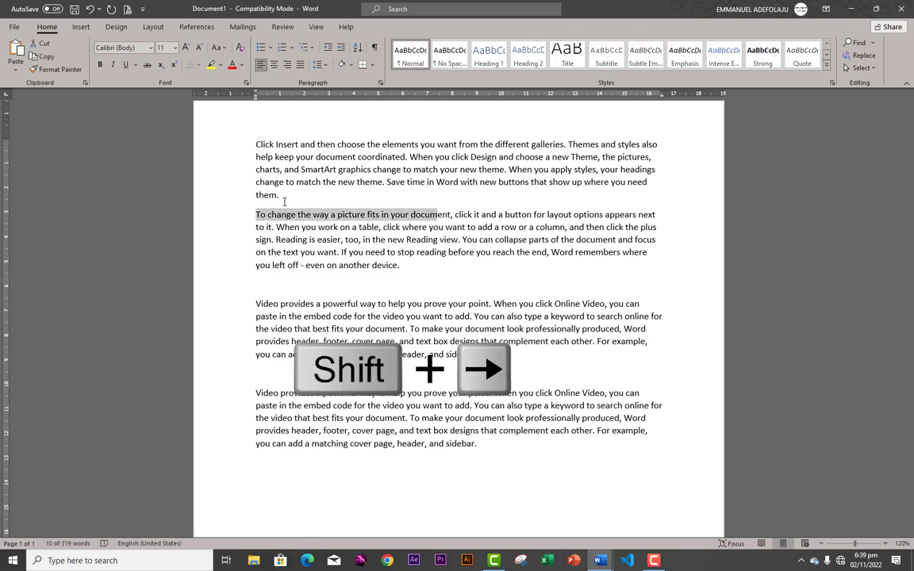
{"action": "key", "text": "shift+Down"}
{"action": "key", "text": "shift+Down"}
{"action": "key", "text": "shift+Down"}
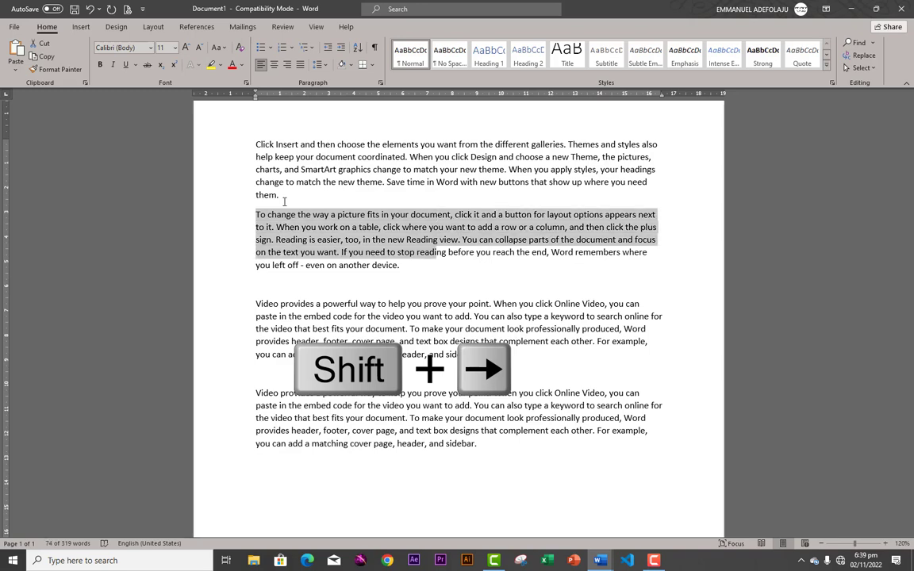
{"action": "key", "text": "shift+Down"}
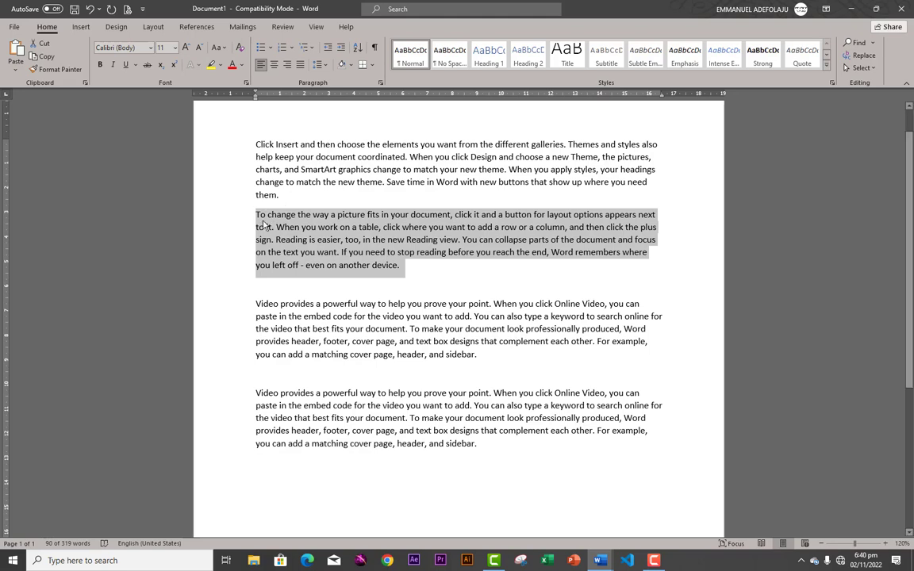
Select only the words "To change the" character by character from the start of the second paragraph.
{"action": "left_click", "coordinate": [255, 215]}
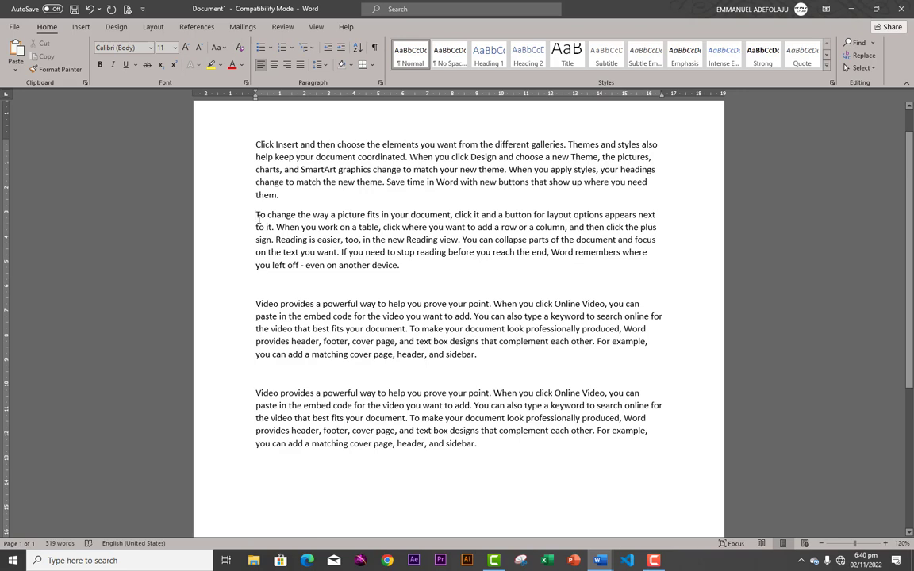
{"action": "key", "text": "shift+Right"}
{"action": "key", "text": "shift+Right"}
{"action": "key", "text": "shift+Right"}
{"action": "key", "text": "shift+Right"}
{"action": "key", "text": "shift+Right"}
{"action": "key", "text": "shift+Right"}
{"action": "key", "text": "shift+Right"}
{"action": "key", "text": "shift+Right"}
{"action": "key", "text": "shift+Right"}
{"action": "key", "text": "shift+Right"}
{"action": "key", "text": "shift+Right"}
{"action": "key", "text": "shift+Right"}
{"action": "key", "text": "shift+Right"}
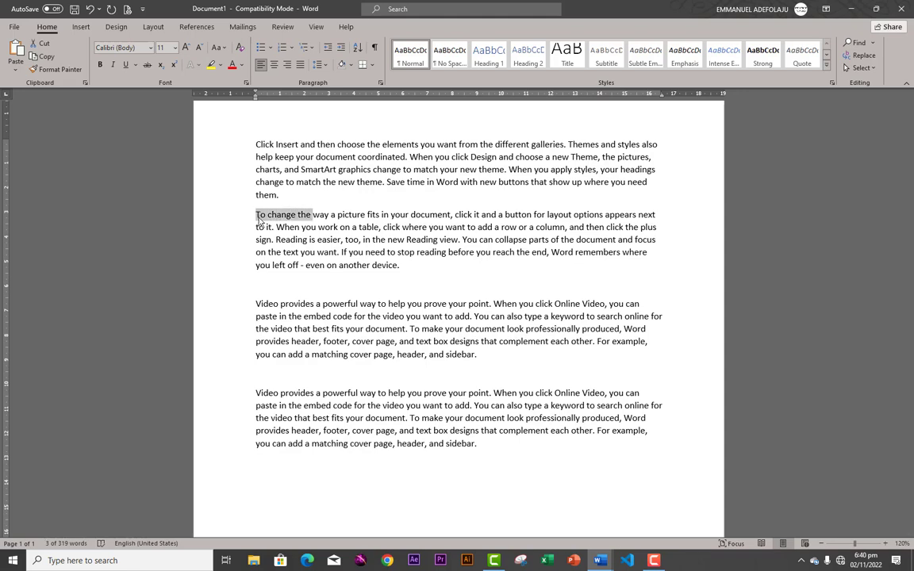
Select backward character by character from the end of "document" to the start of the "To change the way" paragraph.
{"action": "key", "text": "Right"}
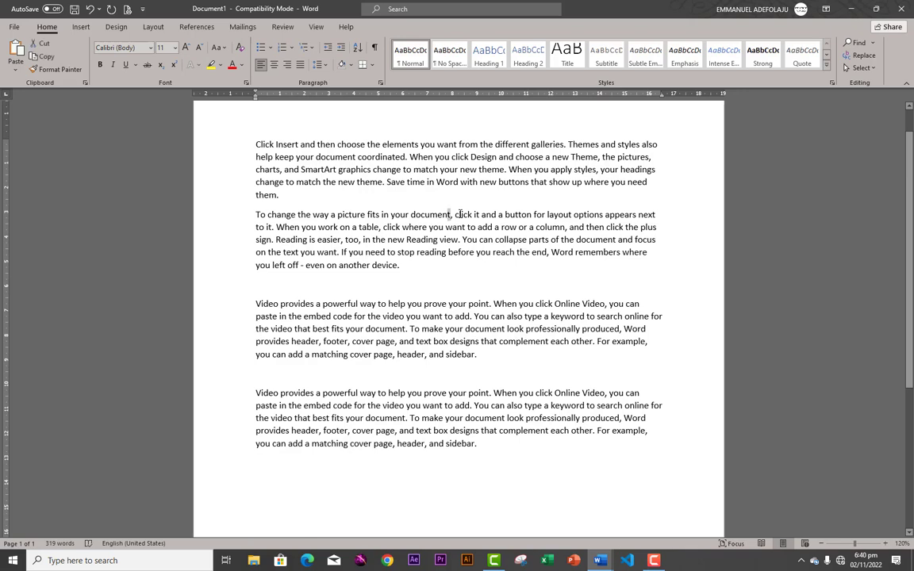
{"action": "key", "text": "shift+Left"}
{"action": "key", "text": "shift+Left"}
{"action": "key", "text": "shift+Left"}
{"action": "key", "text": "shift+Left"}
{"action": "key", "text": "shift+Left"}
{"action": "key", "text": "shift+Left"}
{"action": "key", "text": "shift+Left"}
{"action": "key", "text": "shift+Left"}
{"action": "key", "text": "shift+Left"}
{"action": "key", "text": "shift+Left"}
{"action": "key", "text": "shift+Left"}
{"action": "key", "text": "shift+Left"}
{"action": "key", "text": "shift+Left"}
{"action": "key", "text": "shift+Left"}
{"action": "key", "text": "shift+Left"}
{"action": "key", "text": "shift+Left"}
{"action": "key", "text": "shift+Left"}
{"action": "key", "text": "shift+Left"}
{"action": "key", "text": "shift+Left"}
{"action": "key", "text": "shift+Left"}
{"action": "key", "text": "shift+Left"}
{"action": "key", "text": "shift+Left"}
{"action": "key", "text": "shift+Left"}
{"action": "key", "text": "shift+Left"}
{"action": "key", "text": "shift+Left"}
{"action": "key", "text": "shift+Left"}
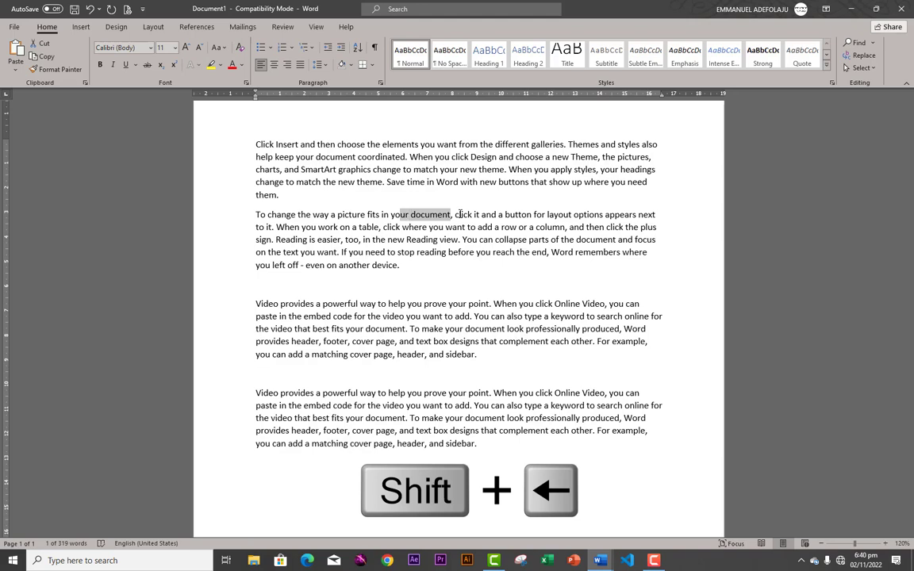
{"action": "key", "text": "shift+Left"}
{"action": "key", "text": "shift+Left"}
{"action": "key", "text": "shift+Left"}
{"action": "key", "text": "shift+Left"}
{"action": "key", "text": "shift+Left"}
{"action": "key", "text": "shift+Left"}
{"action": "key", "text": "shift+Left"}
{"action": "key", "text": "shift+Left"}
{"action": "key", "text": "shift+Left"}
{"action": "key", "text": "shift+Left"}
{"action": "key", "text": "shift+Left"}
{"action": "key", "text": "shift+Left"}
{"action": "key", "text": "shift+Left"}
{"action": "key", "text": "shift+Left"}
{"action": "key", "text": "shift+Left"}
{"action": "key", "text": "shift+Left"}
{"action": "key", "text": "shift+Left"}
{"action": "key", "text": "shift+Left"}
{"action": "key", "text": "shift+Left"}
{"action": "key", "text": "shift+Left"}
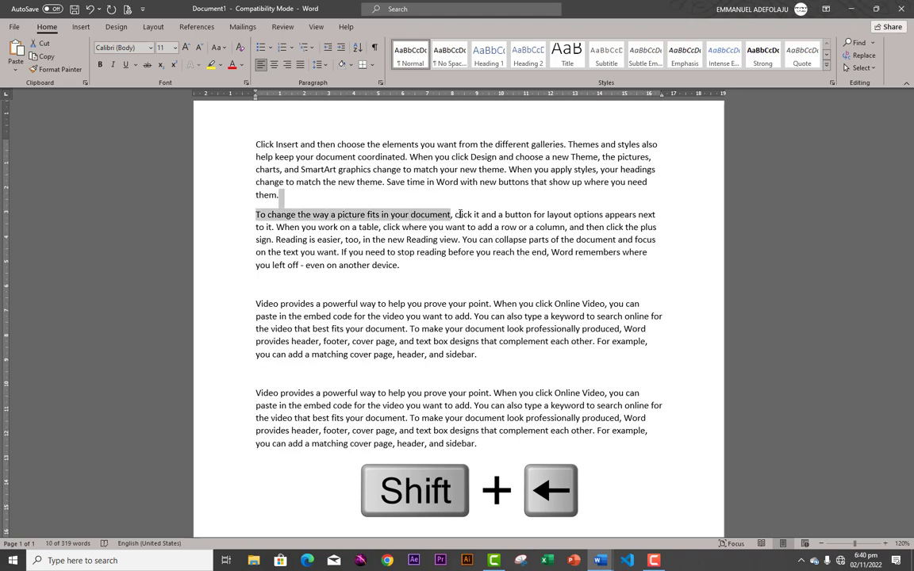
Select the first line of the "To change the way" paragraph and extend the selection line by line to the paragraph's end.
{"action": "left_click", "coordinate": [258, 217]}
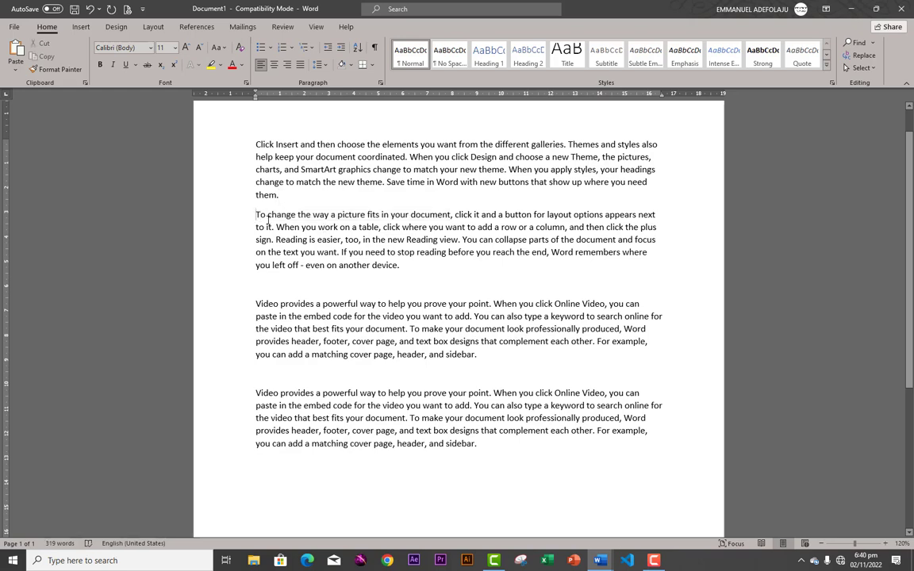
{"action": "key", "text": "shift+End"}
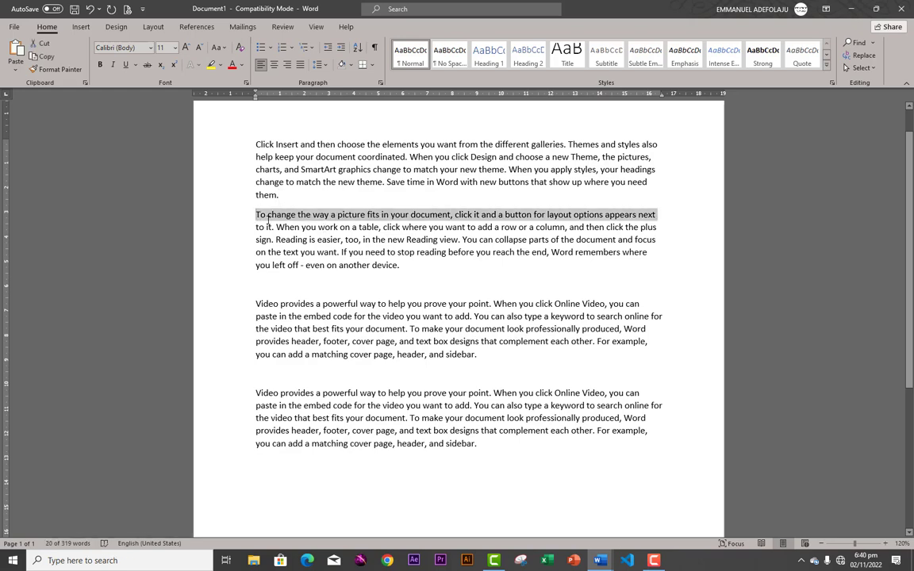
{"action": "key", "text": "shift+Down"}
{"action": "key", "text": "shift+Down"}
{"action": "key", "text": "shift+Down"}
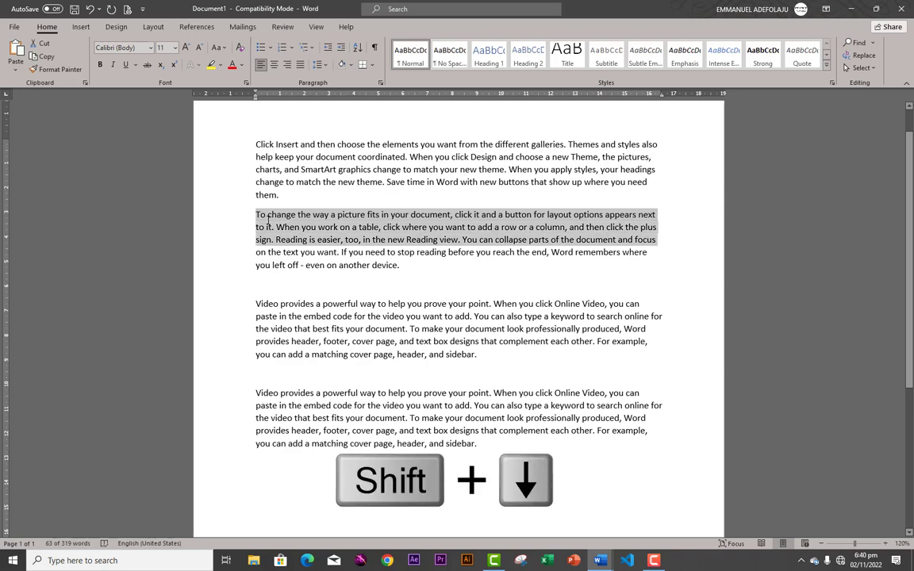
{"action": "key", "text": "shift+Down"}
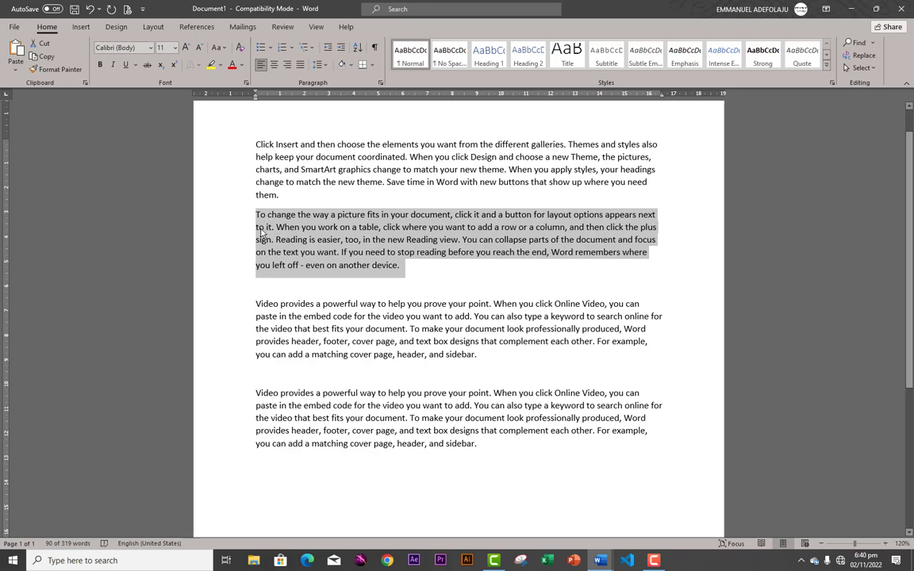
Remove the whole "To change the way a picture fits" paragraph and undo the removal.
{"action": "left_click", "coordinate": [269, 228]}
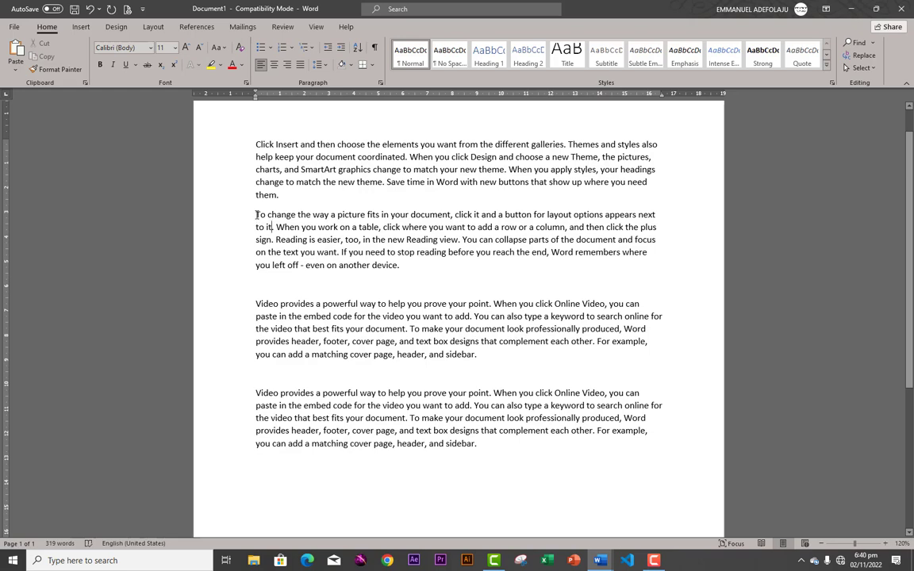
{"action": "key", "text": "ctrl+z"}
{"action": "left_click_drag", "start_coordinate": [256, 214], "coordinate": [425, 265]}
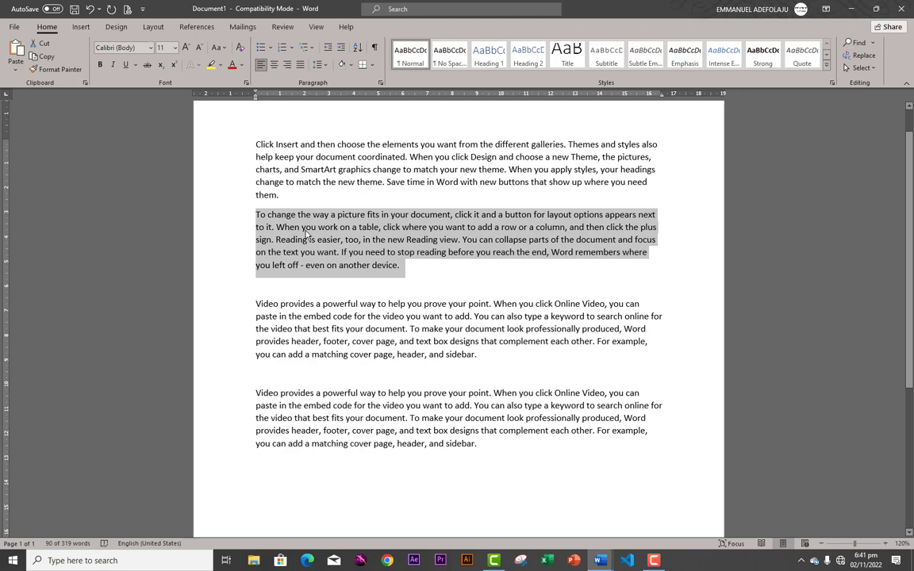
{"action": "key", "text": "Delete"}
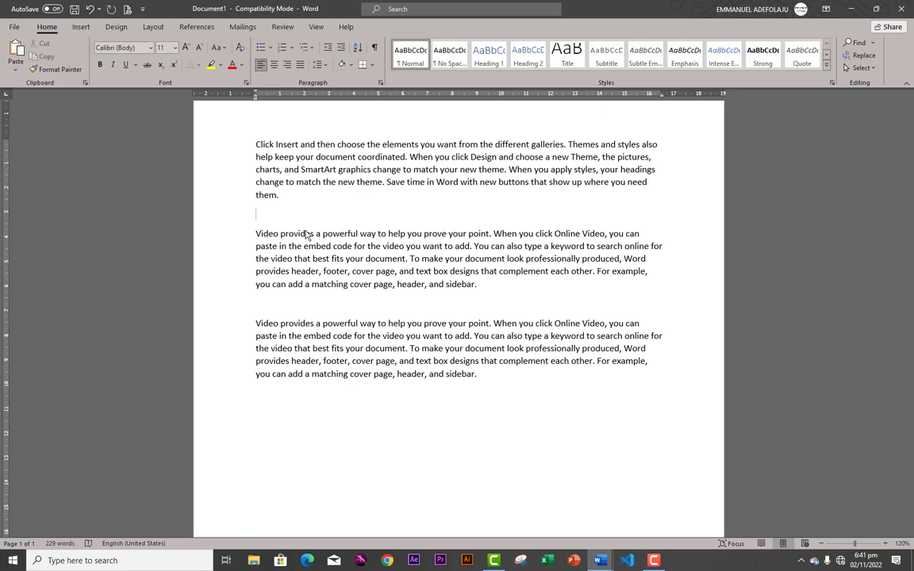
{"action": "key", "text": "ctrl+z"}
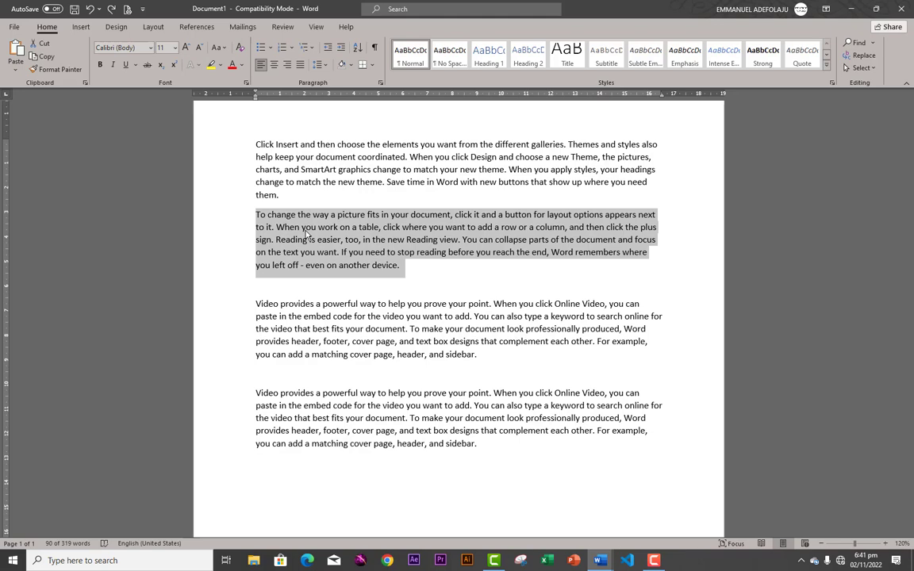
{"action": "left_click", "coordinate": [302, 228]}
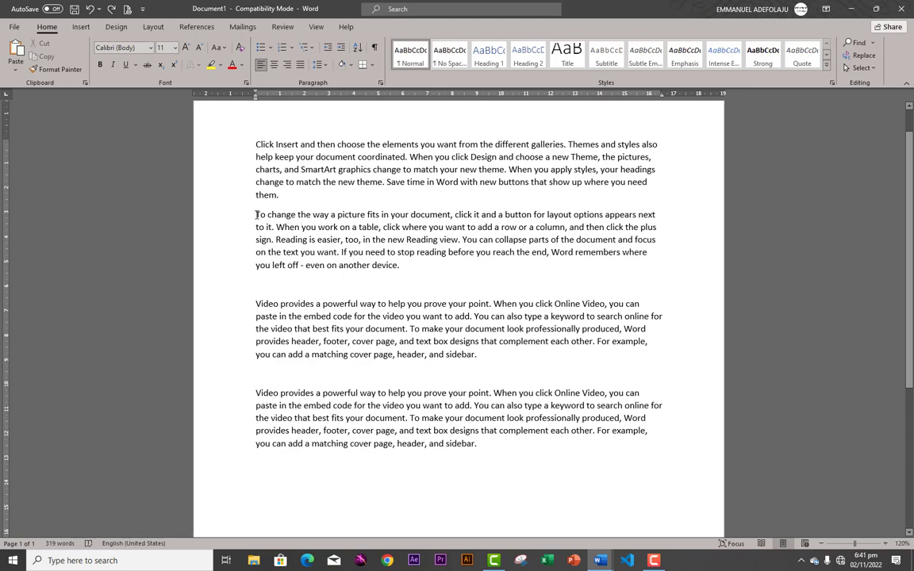
Redo the removal of the "To change the way" paragraph and view the Quick Access Toolbar customization options.
{"action": "left_click", "coordinate": [256, 214]}
{"action": "key", "text": "ctrl+y"}
{"action": "key", "text": "ctrl+z"}
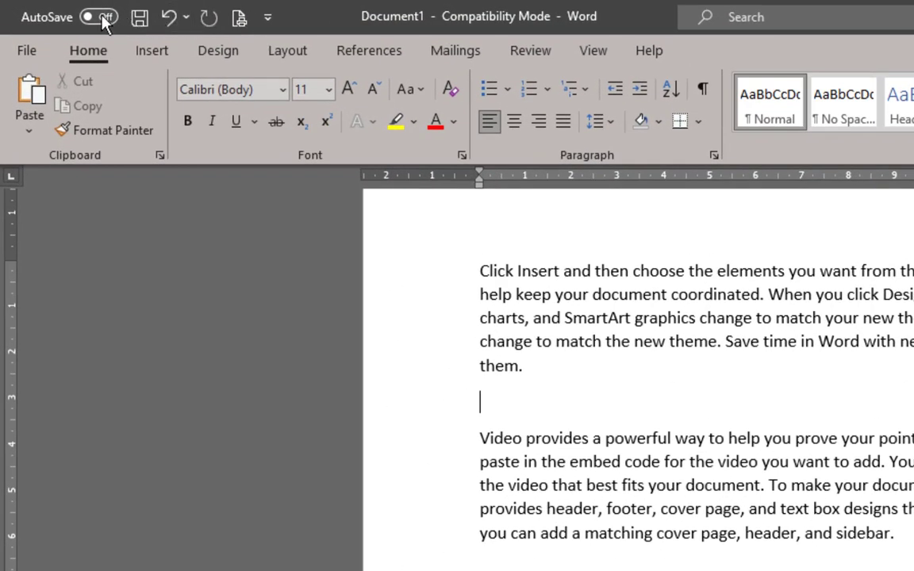
{"action": "left_click", "coordinate": [268, 17]}
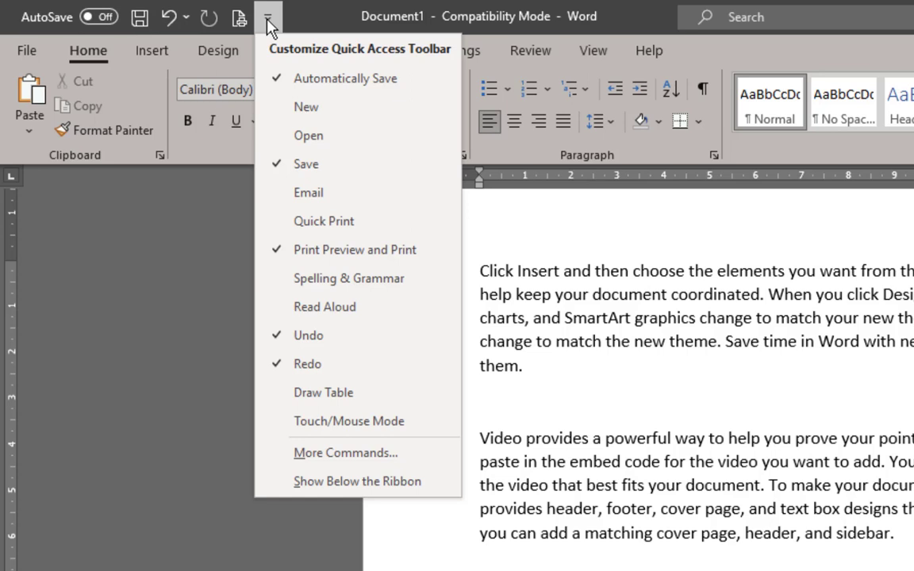
{"action": "left_click", "coordinate": [267, 21]}
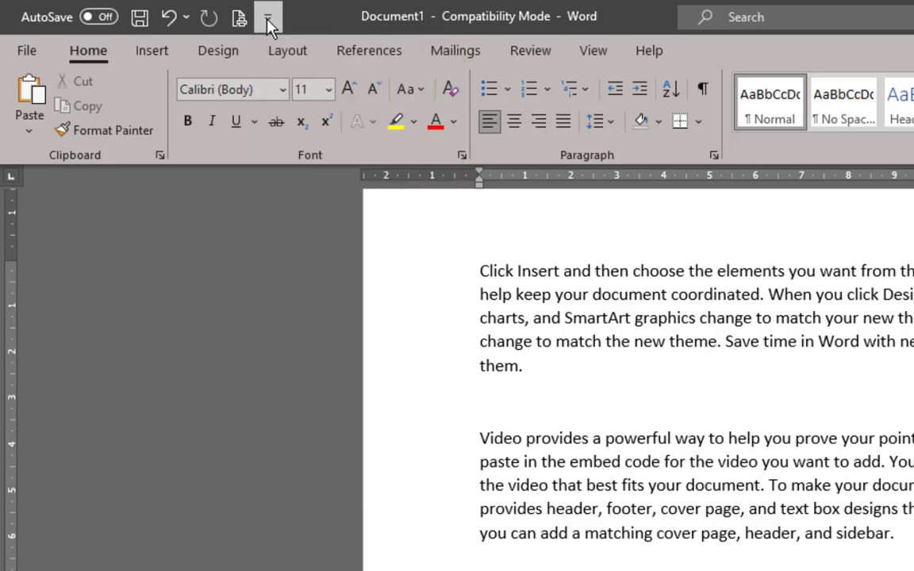
Undo the last paragraph cut and redo it.
{"action": "left_click", "coordinate": [169, 17]}
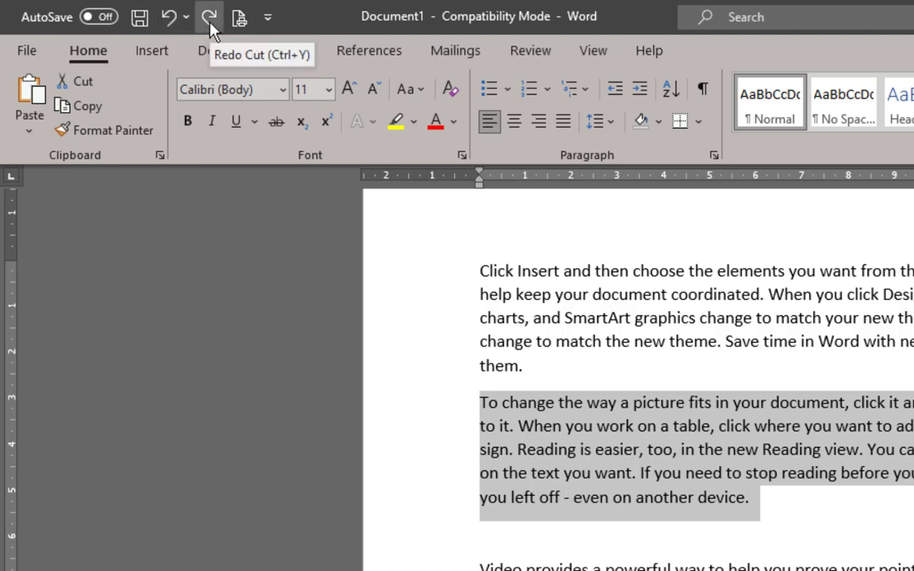
{"action": "left_click", "coordinate": [209, 22]}
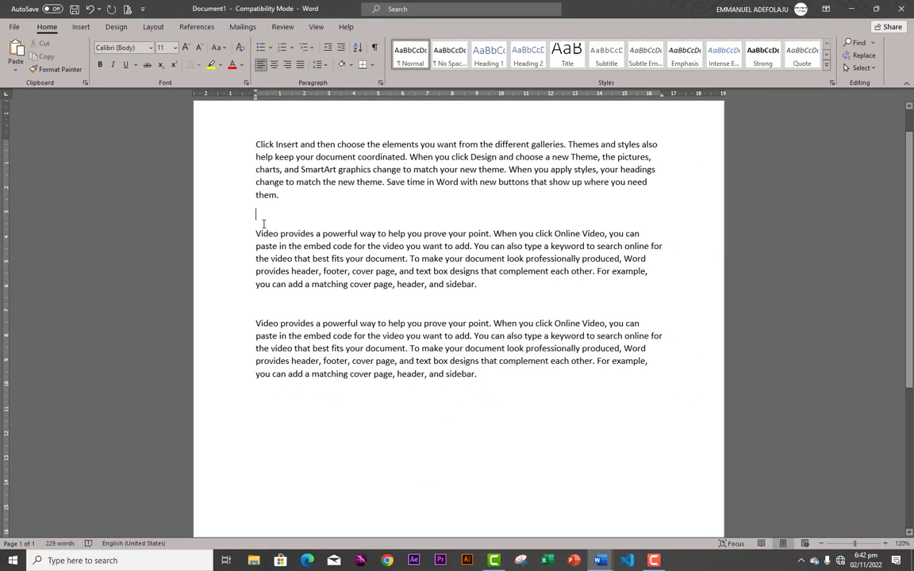
Make the words "Click Insert" in the first paragraph bold, and remove the bold formatting again.
{"action": "scroll", "coordinate": [300, 223], "scroll_direction": "up", "scroll_amount": 1}
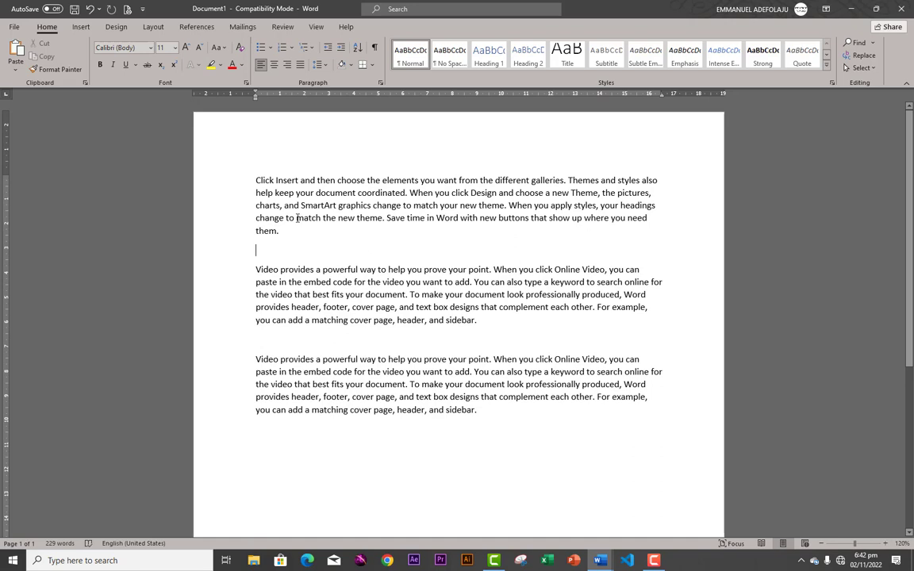
{"action": "key", "text": "ctrl+b"}
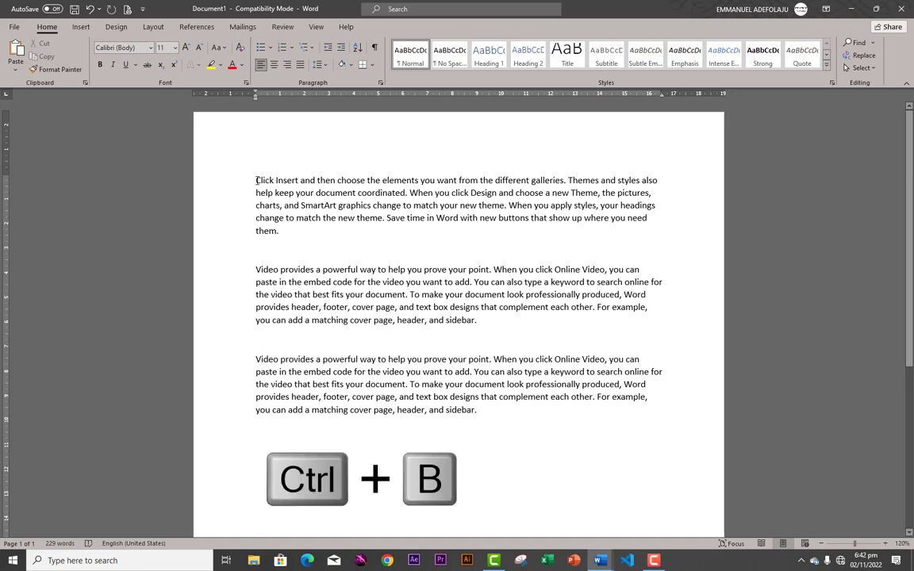
{"action": "left_click_drag", "start_coordinate": [256, 180], "coordinate": [300, 180]}
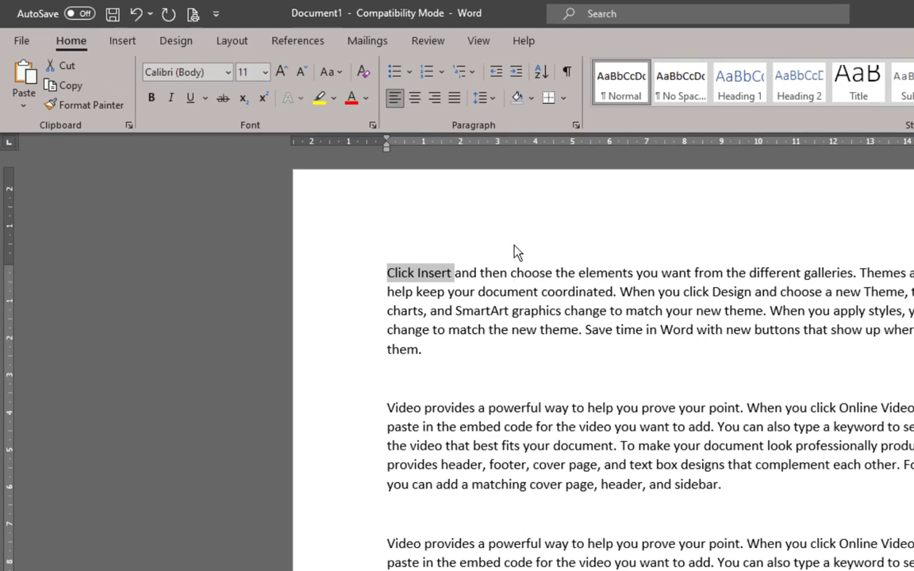
{"action": "key", "text": "ctrl+b"}
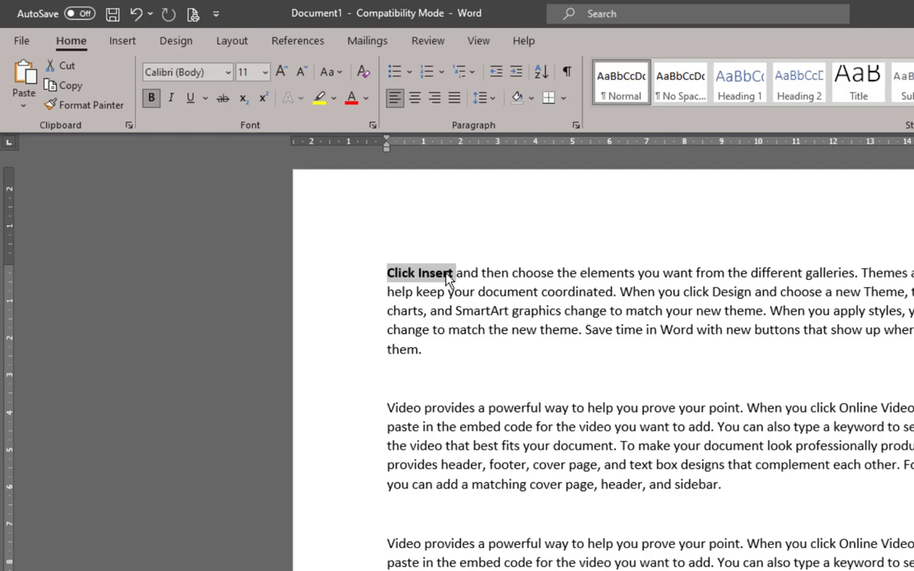
{"action": "key", "text": "ctrl+b"}
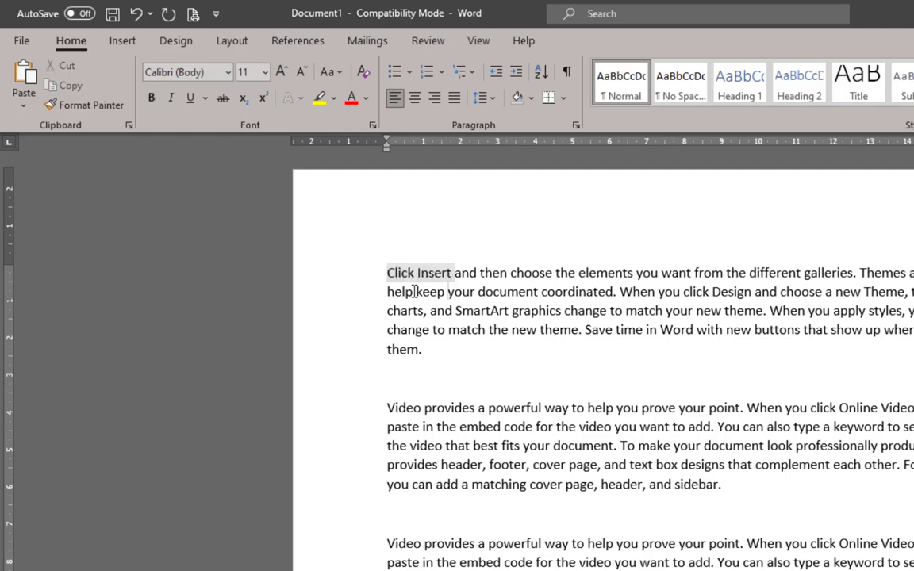
Make the whole first paragraph bold and remove the bold formatting again, repeating the on-off change a second time.
{"action": "left_click", "coordinate": [391, 272]}
{"action": "left_click_drag", "start_coordinate": [391, 272], "coordinate": [471, 357]}
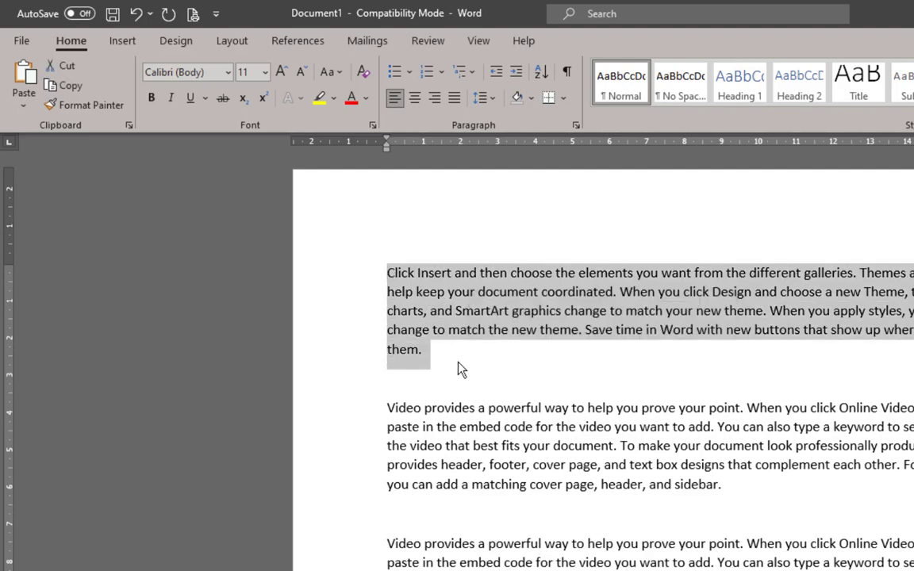
{"action": "key", "text": "ctrl+b"}
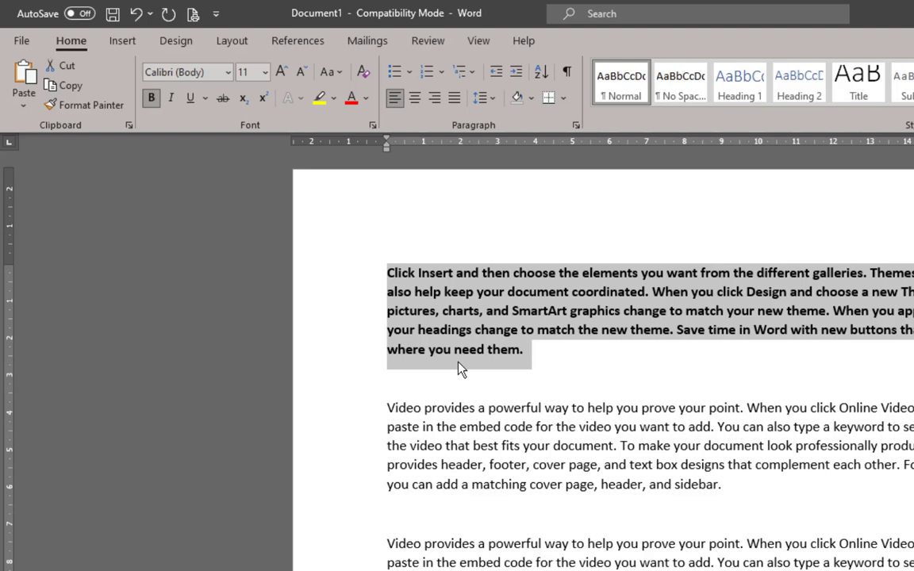
{"action": "key", "text": "ctrl+b"}
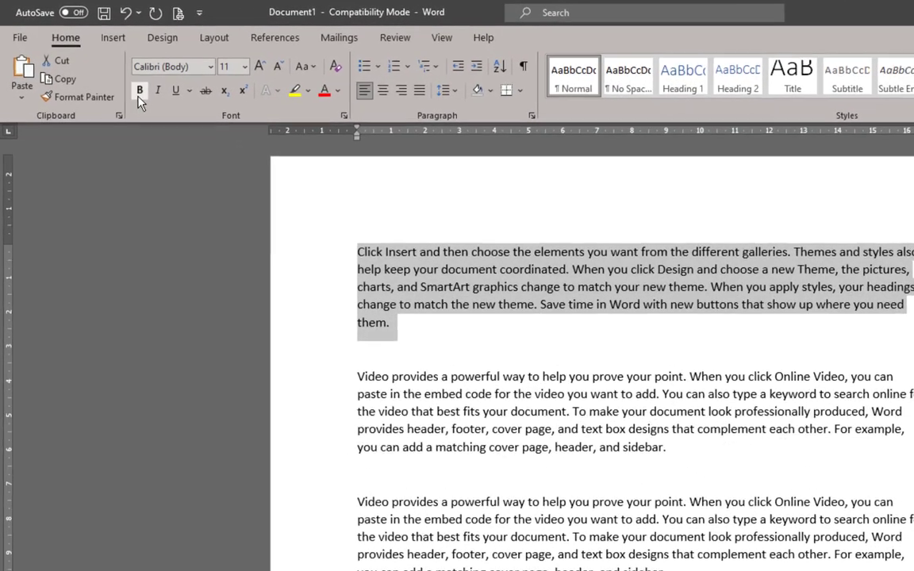
{"action": "left_click", "coordinate": [138, 94]}
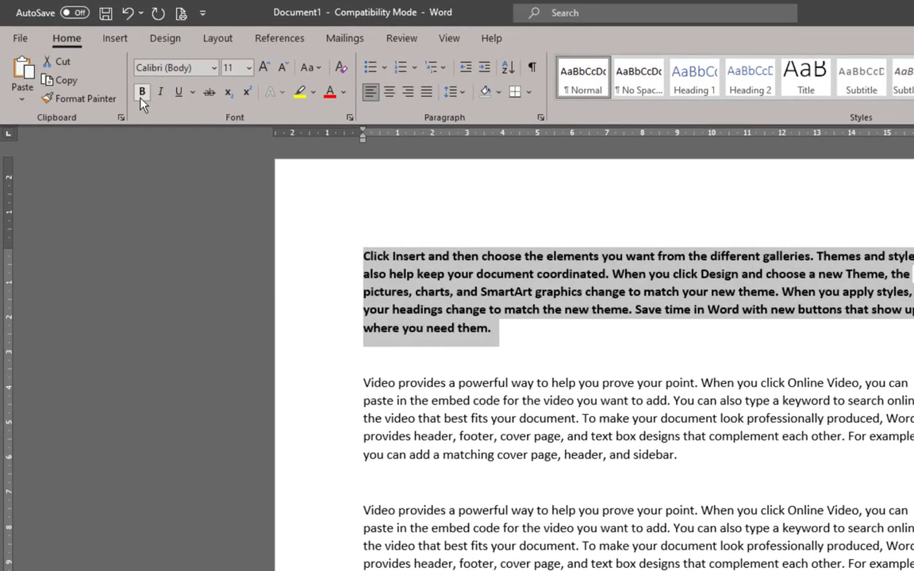
{"action": "left_click", "coordinate": [140, 99]}
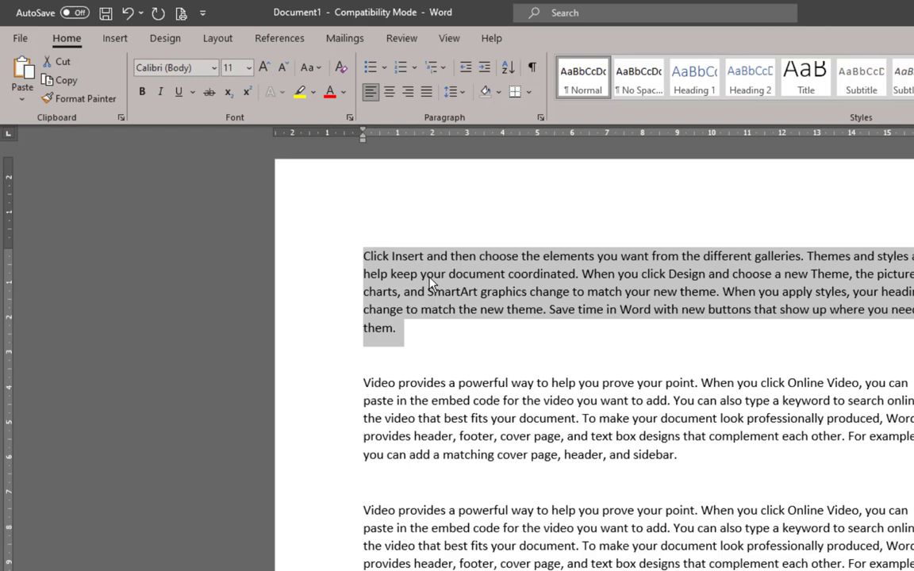
Italicize the first paragraph, remove the italics again and deselect the text.
{"action": "key", "text": "ctrl+i"}
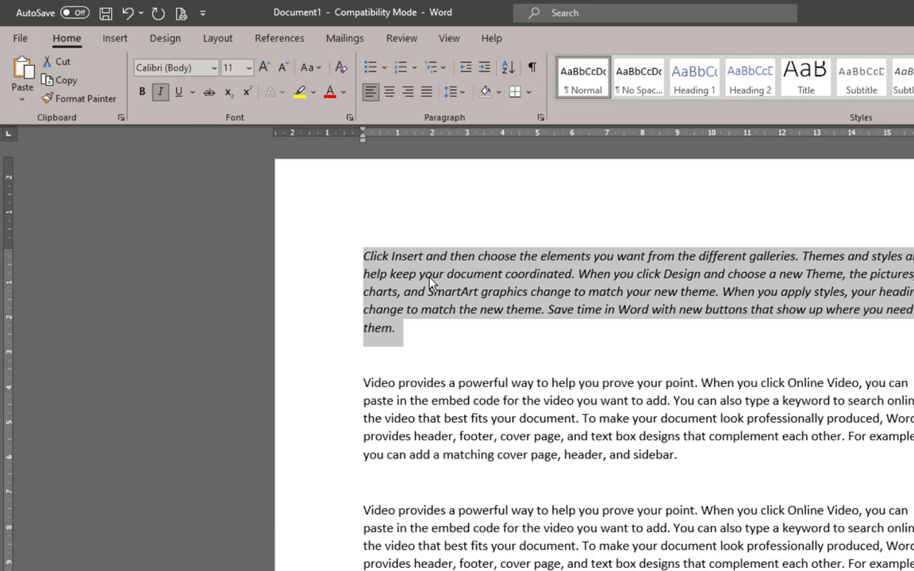
{"action": "key", "text": "ctrl+i"}
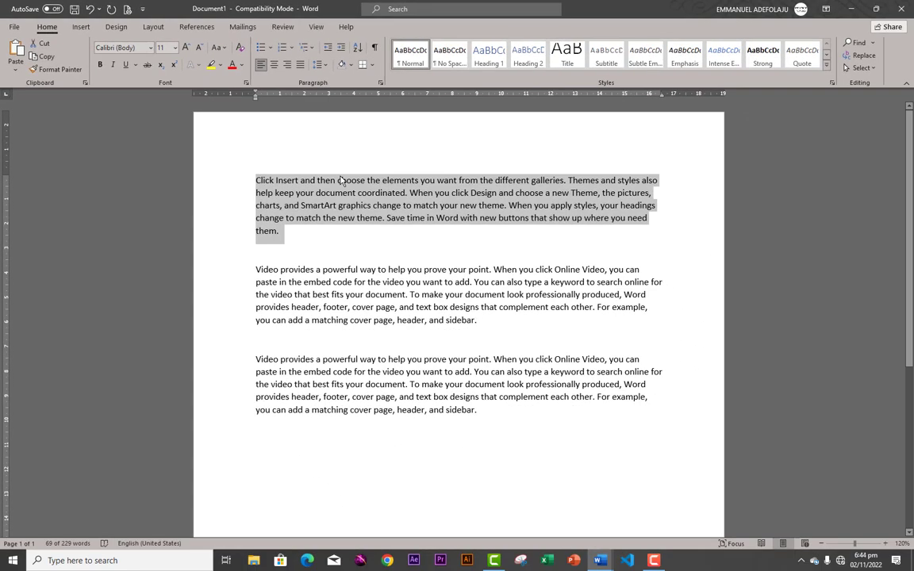
{"action": "left_click", "coordinate": [315, 180]}
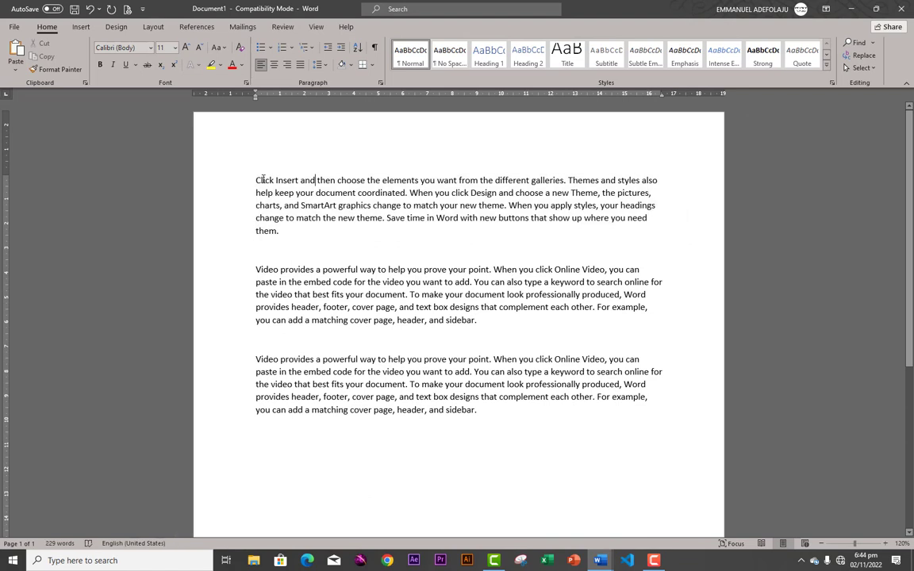
Split the first sentence, ending in "different galleries", onto its own line as a separate paragraph and delete its final period.
{"action": "left_click_drag", "start_coordinate": [254, 180], "coordinate": [558, 183]}
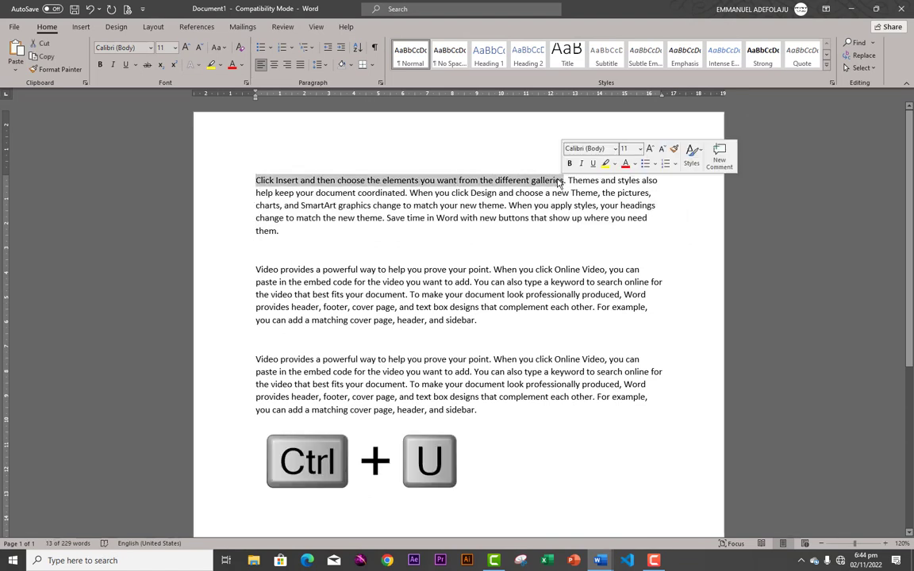
{"action": "left_click", "coordinate": [567, 181]}
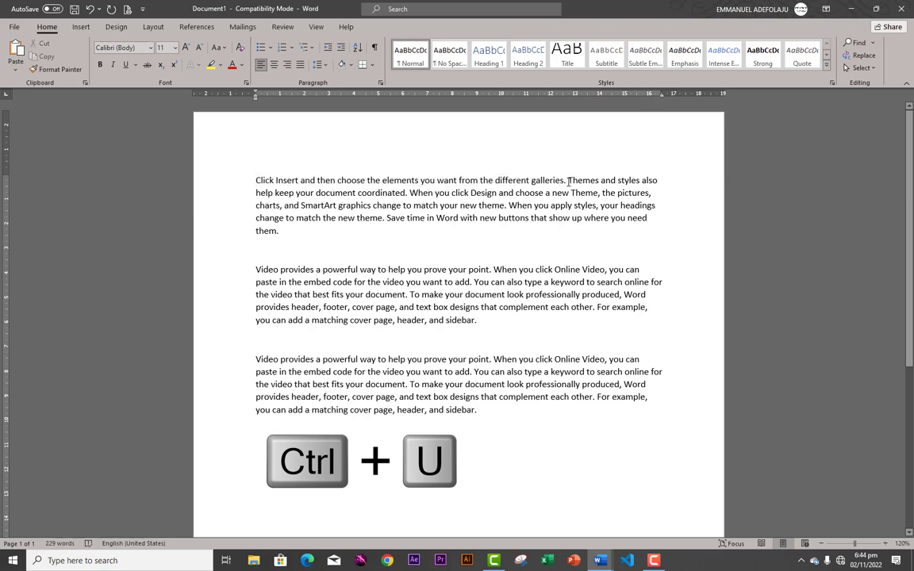
{"action": "key", "text": "Return"}
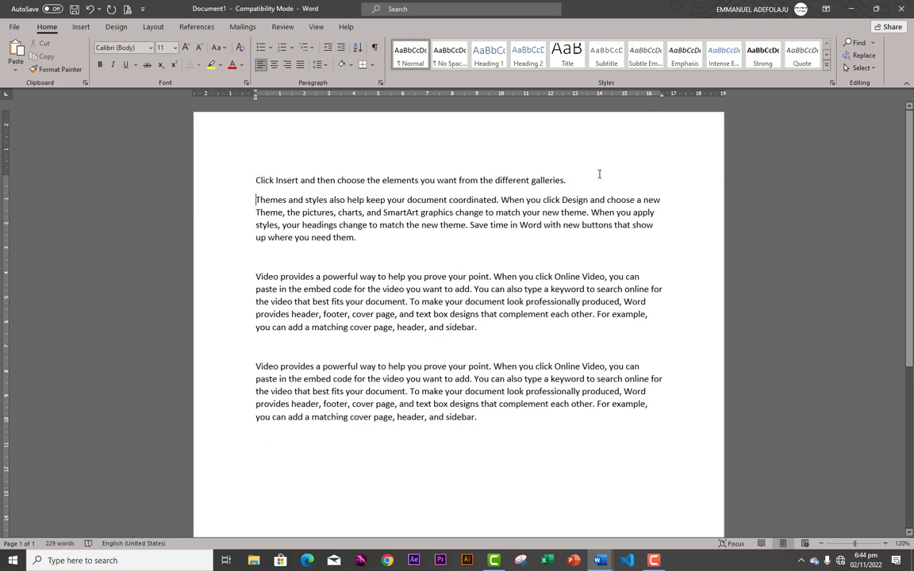
{"action": "left_click", "coordinate": [573, 180]}
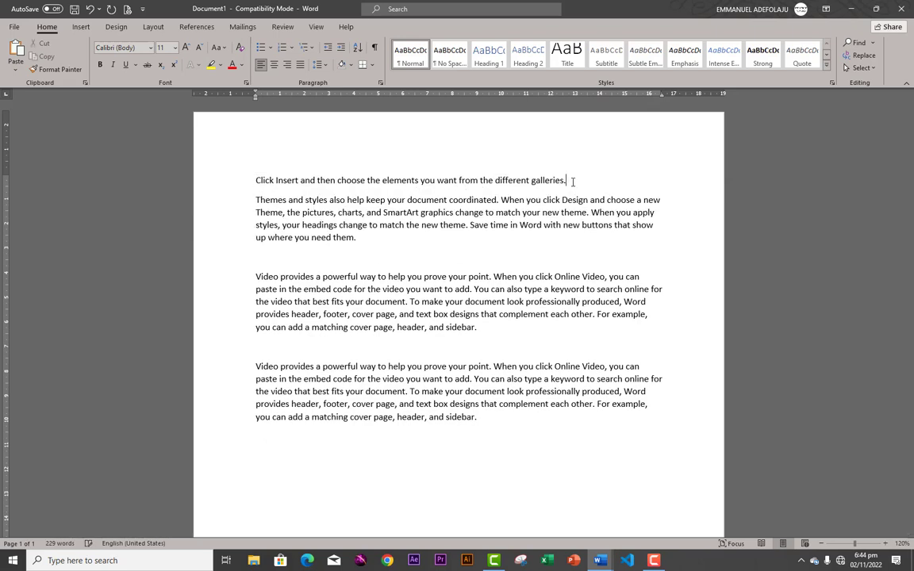
{"action": "key", "text": "BackSpace"}
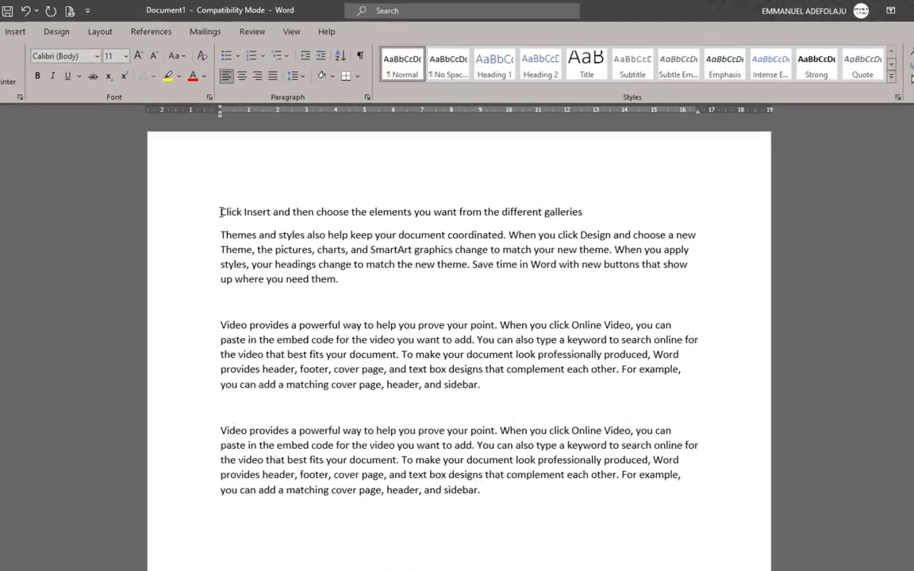
Underline the line "Click Insert and then choose the elements you want from the different galleries" and remove the underline, twice over.
{"action": "left_click_drag", "start_coordinate": [221, 211], "coordinate": [591, 203]}
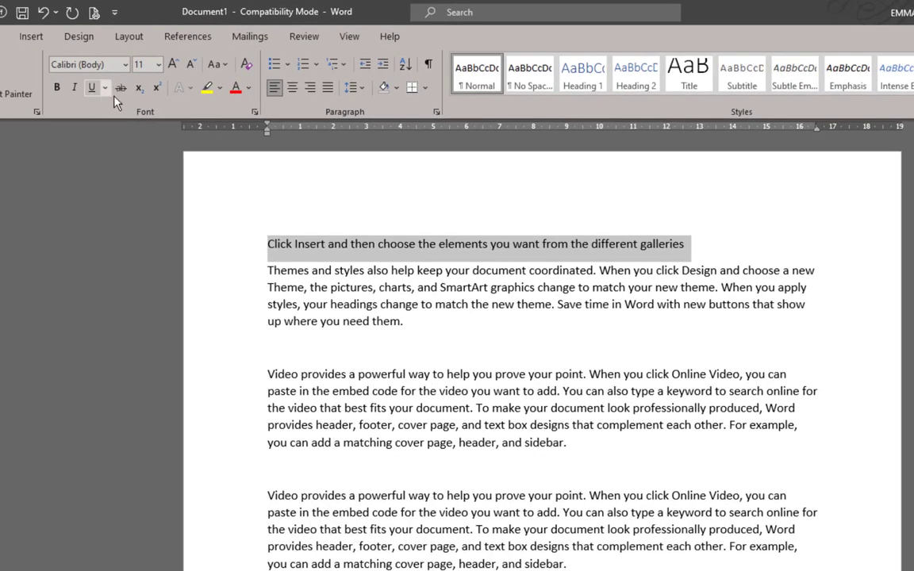
{"action": "left_click", "coordinate": [92, 91]}
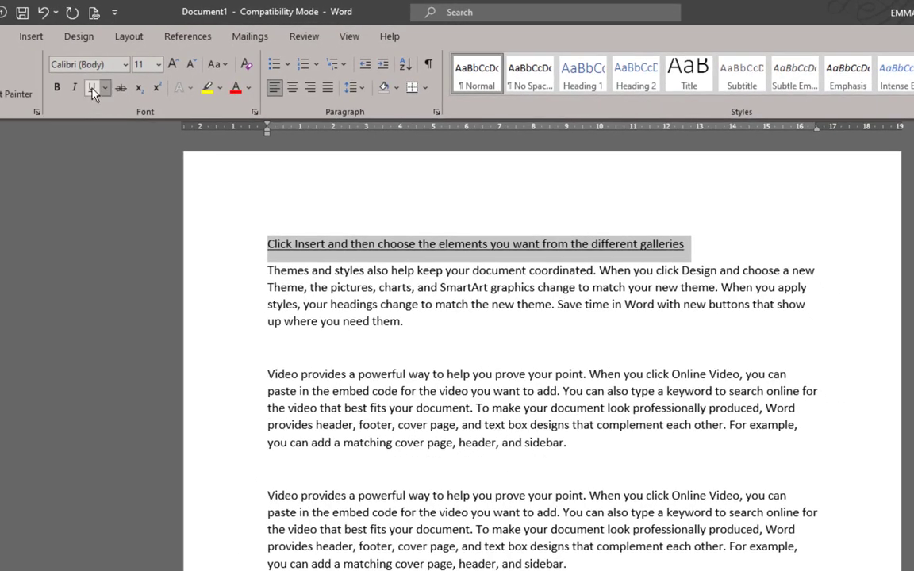
{"action": "left_click", "coordinate": [92, 91]}
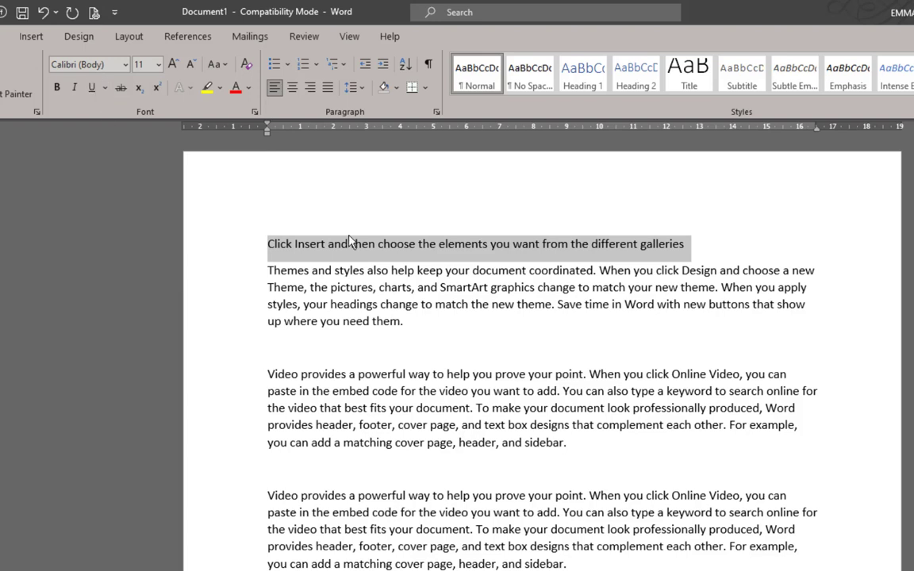
{"action": "key", "text": "ctrl+u"}
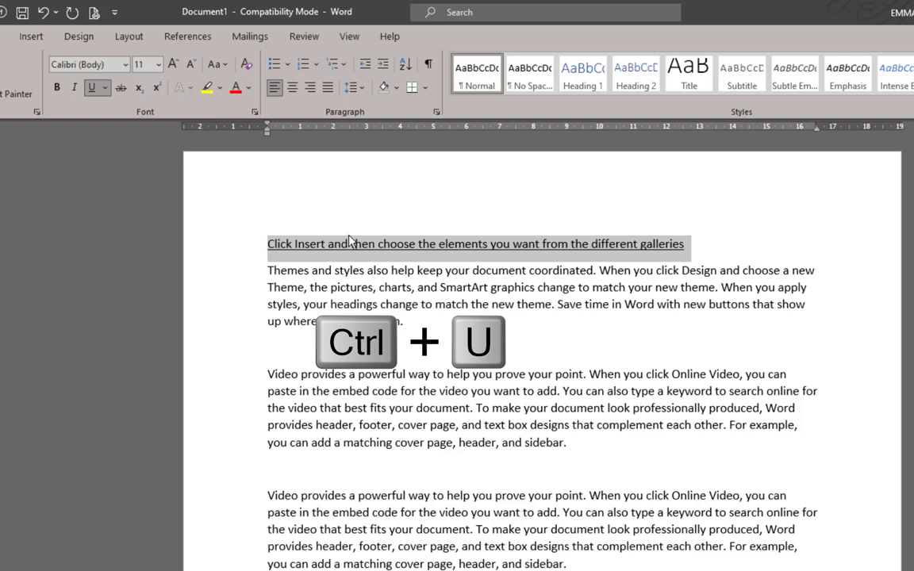
{"action": "key", "text": "ctrl+u"}
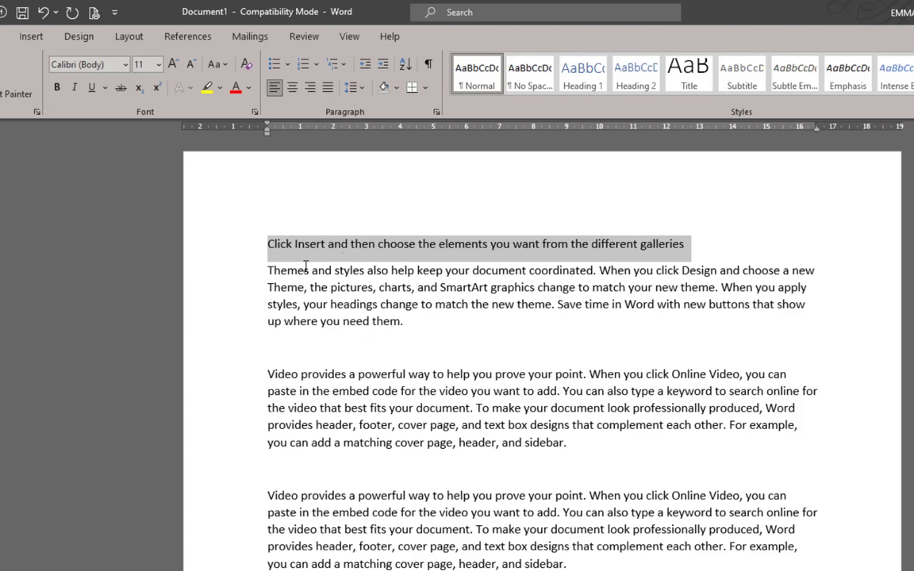
Copy all the text in the document and paste it repeatedly below the last paragraph until it fills four pages.
{"action": "left_click", "coordinate": [268, 243]}
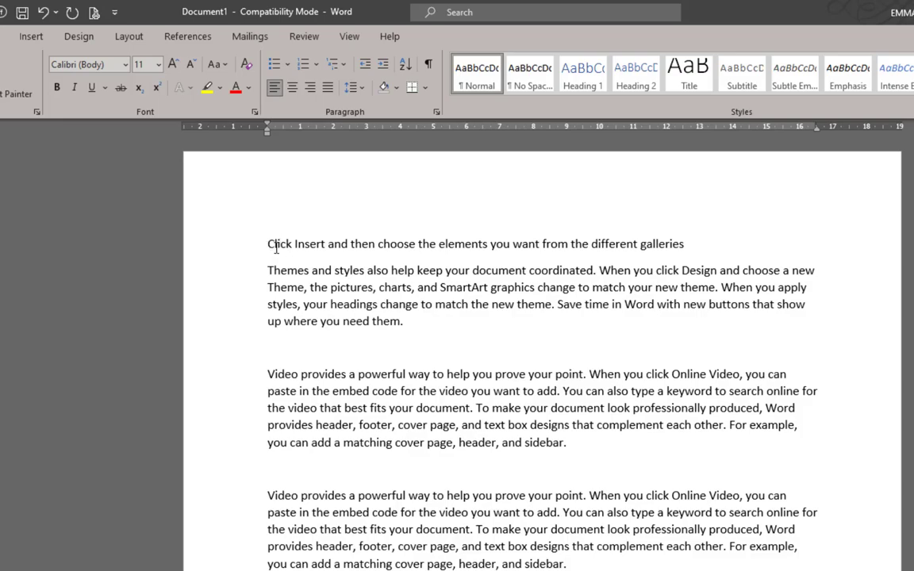
{"action": "left_click_drag", "start_coordinate": [276, 248], "coordinate": [661, 560]}
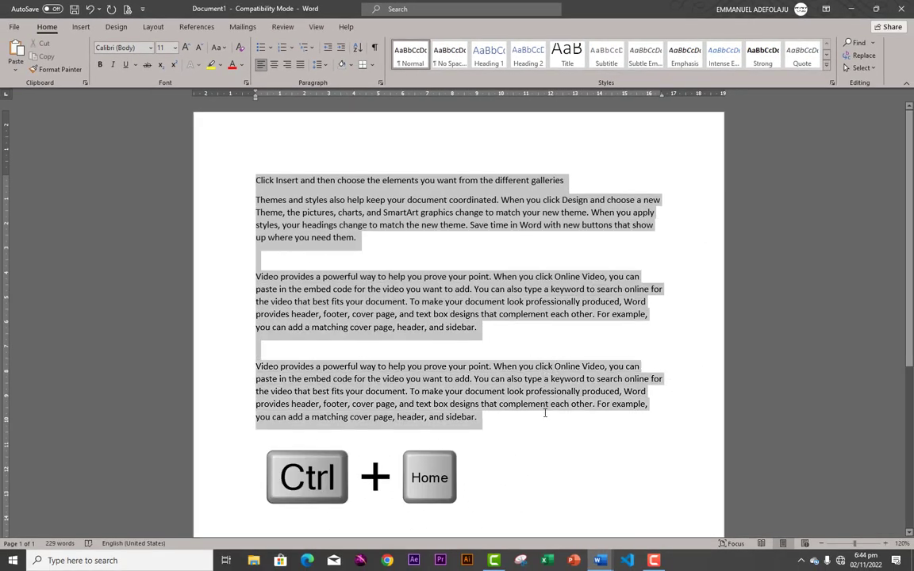
{"action": "left_click_drag", "start_coordinate": [545, 414], "coordinate": [545, 415]}
{"action": "key", "text": "ctrl+c"}
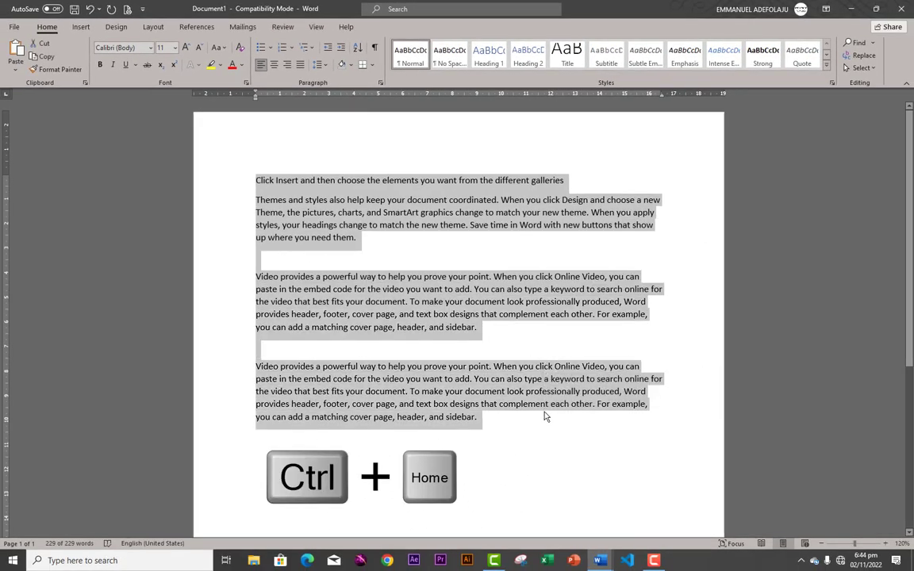
{"action": "left_click", "coordinate": [478, 421]}
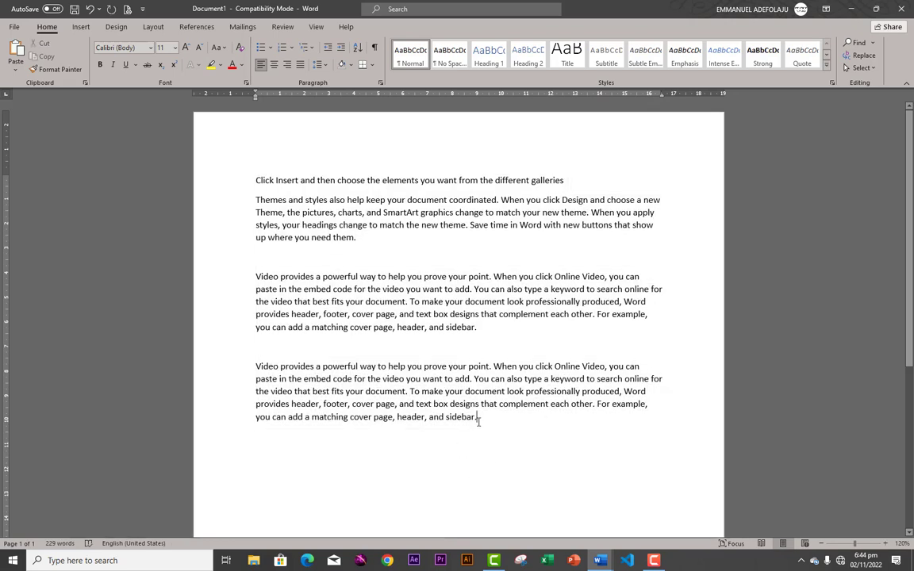
{"action": "key", "text": "Return"}
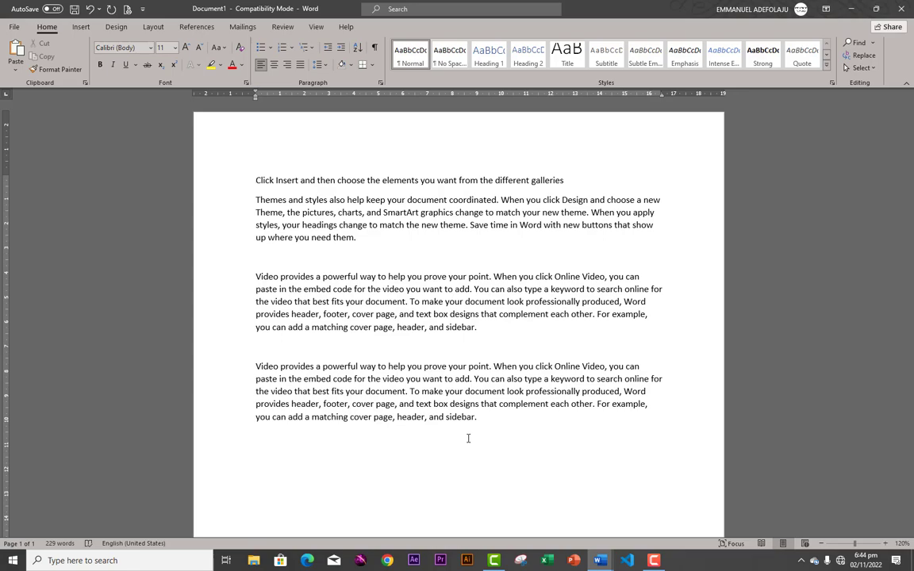
{"action": "key", "text": "ctrl+v"}
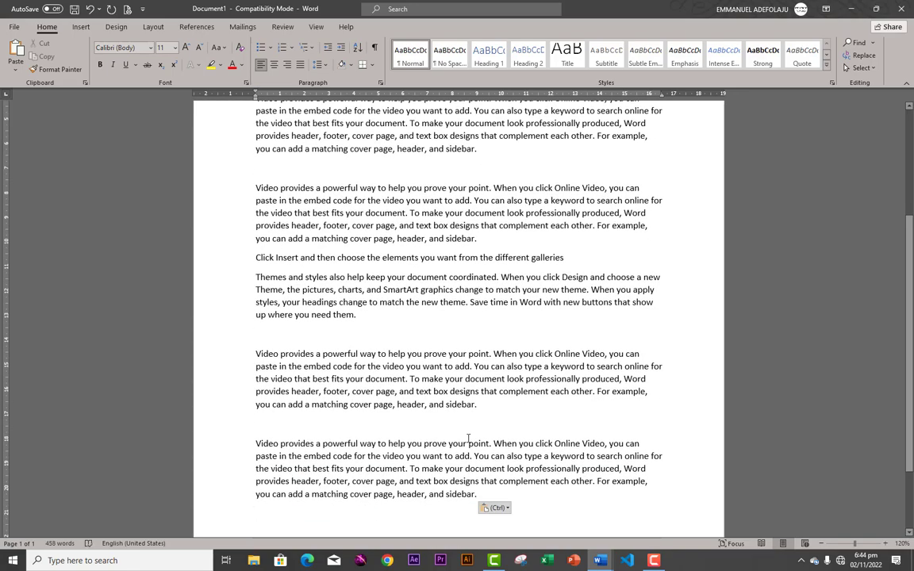
{"action": "key", "text": "Return"}
{"action": "key", "text": "ctrl+v"}
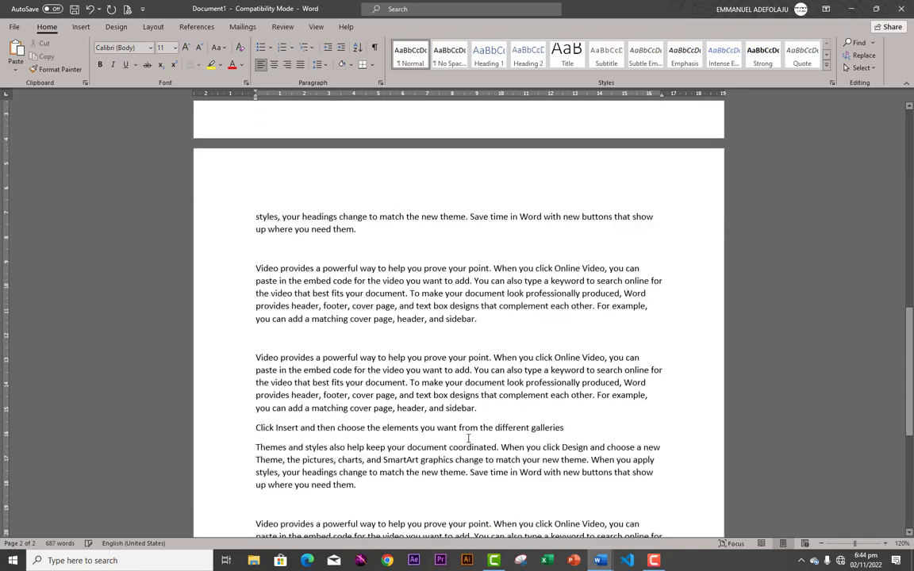
{"action": "key", "text": "ctrl+v"}
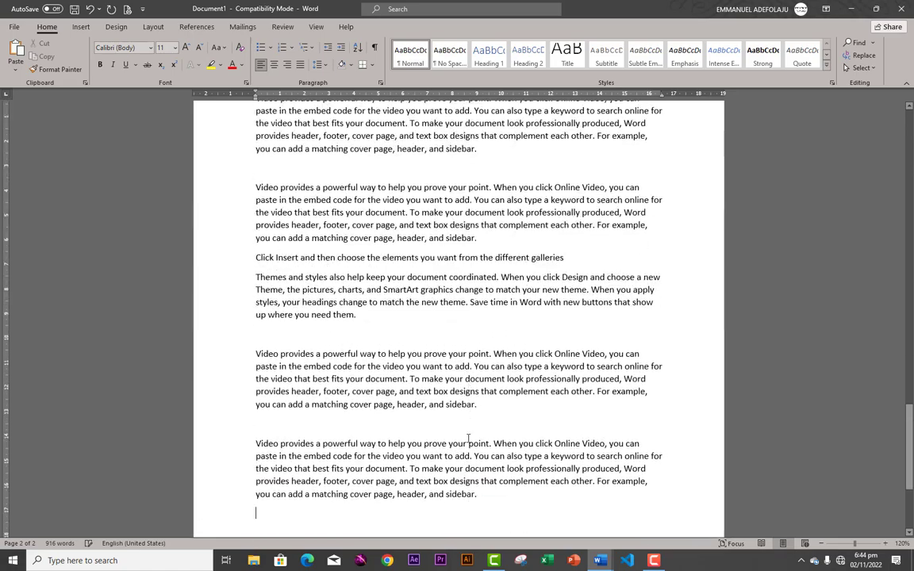
{"action": "key", "text": "ctrl+v"}
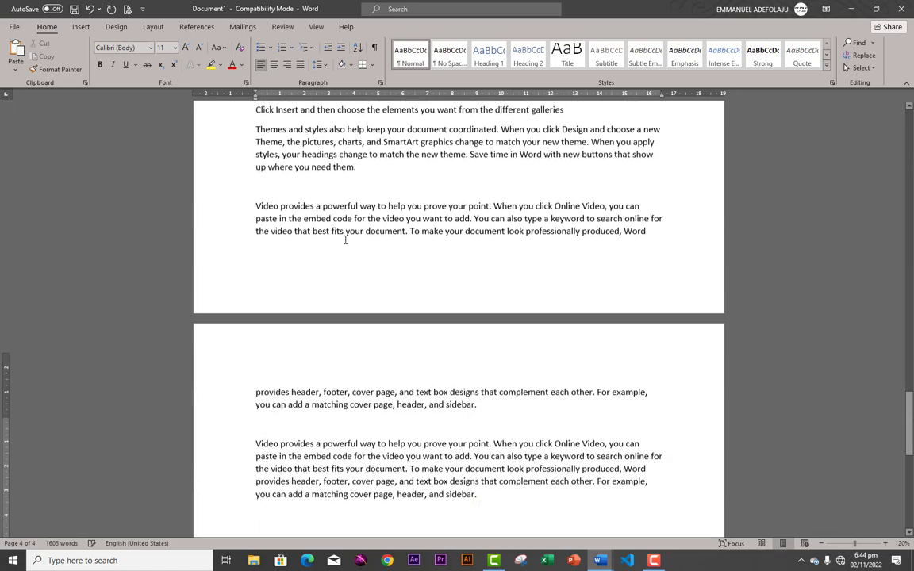
Look through the pasted pages and jump from the end of the document to its very beginning.
{"action": "scroll", "coordinate": [345, 239], "scroll_direction": "up", "scroll_amount": 15}
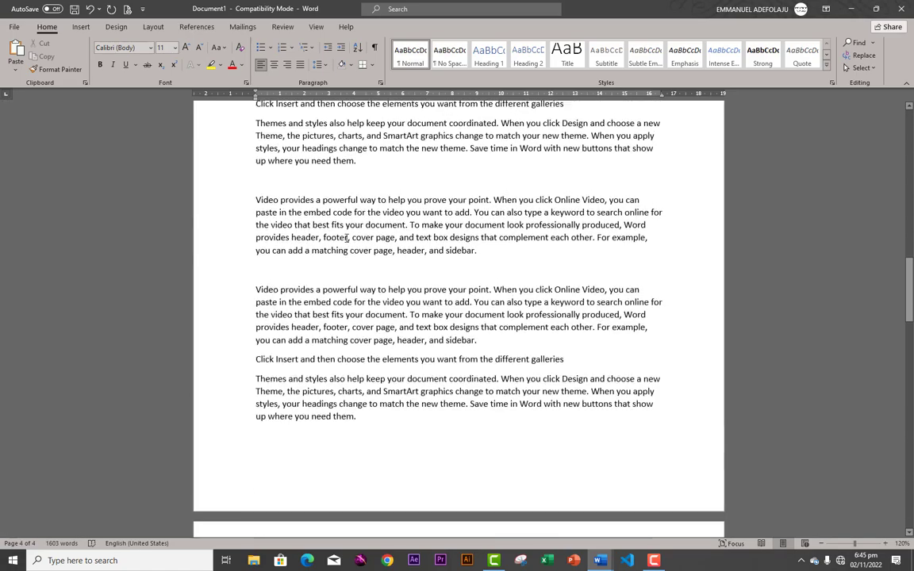
{"action": "scroll", "coordinate": [346, 238], "scroll_direction": "up", "scroll_amount": 10}
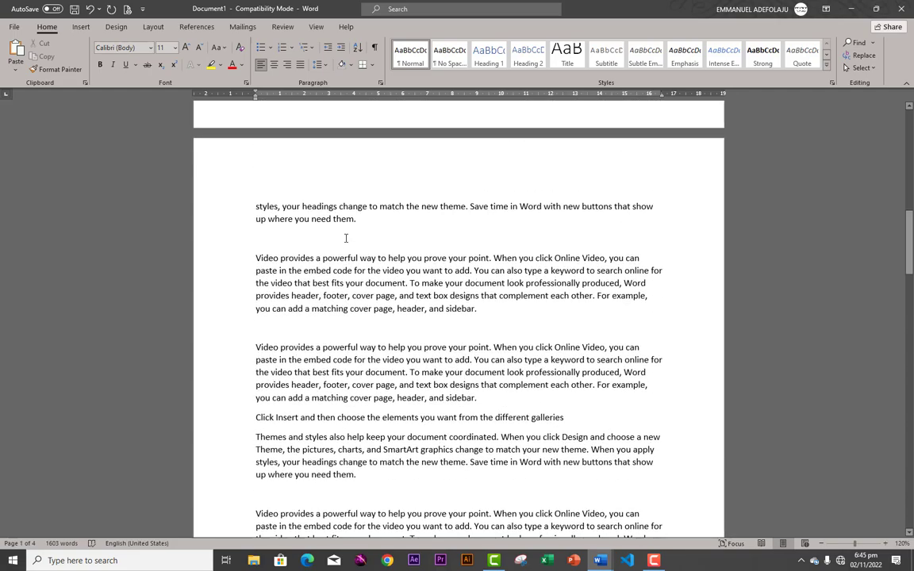
{"action": "scroll", "coordinate": [345, 238], "scroll_direction": "down", "scroll_amount": 15}
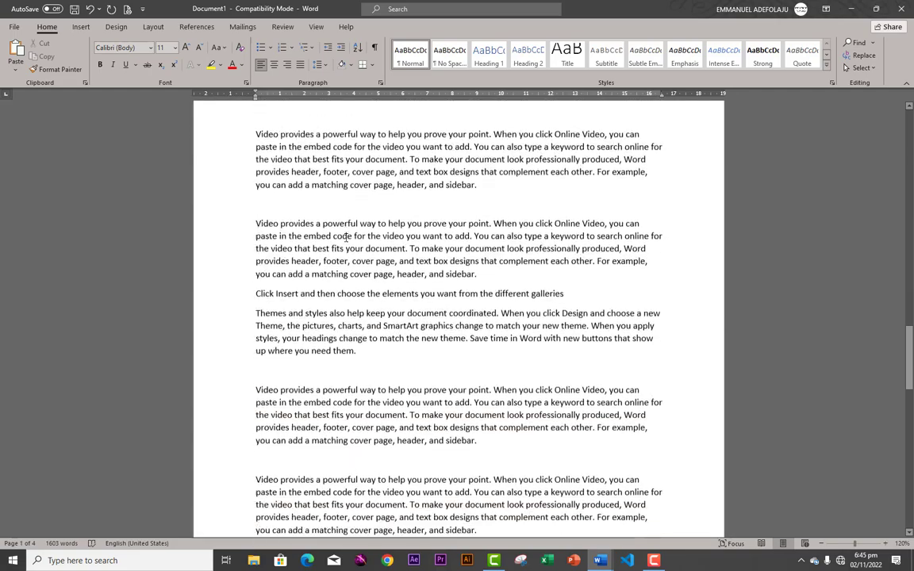
{"action": "scroll", "coordinate": [346, 239], "scroll_direction": "down", "scroll_amount": 12}
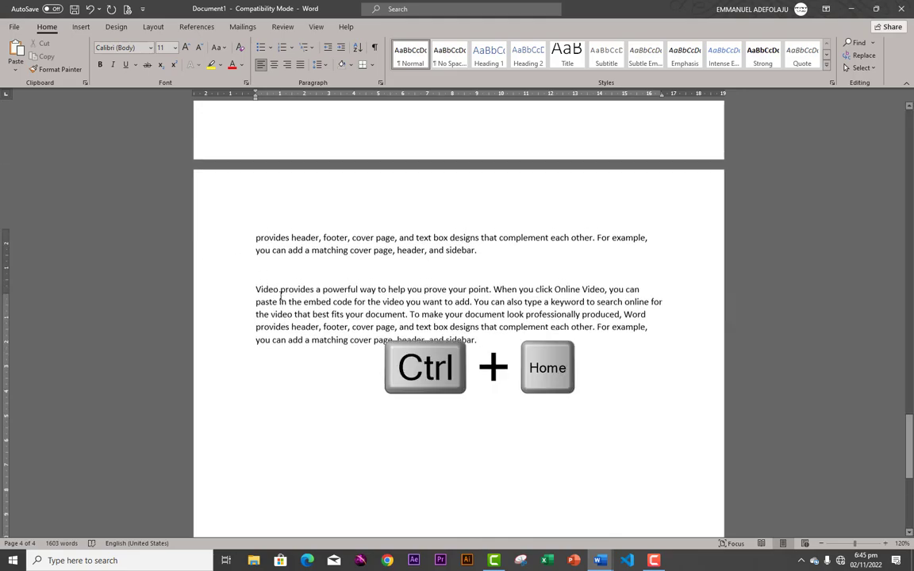
{"action": "scroll", "coordinate": [280, 296], "scroll_direction": "down", "scroll_amount": 7}
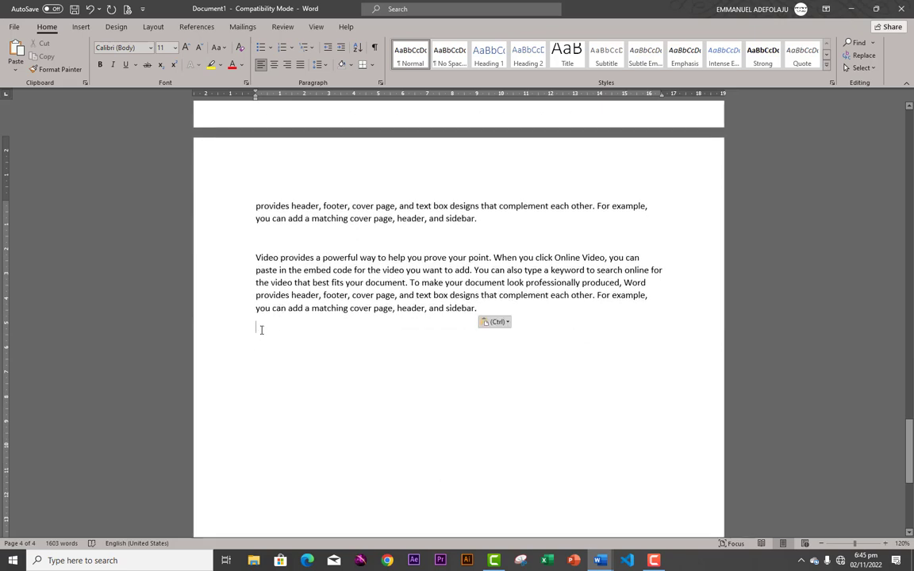
{"action": "key", "text": "ctrl+Home"}
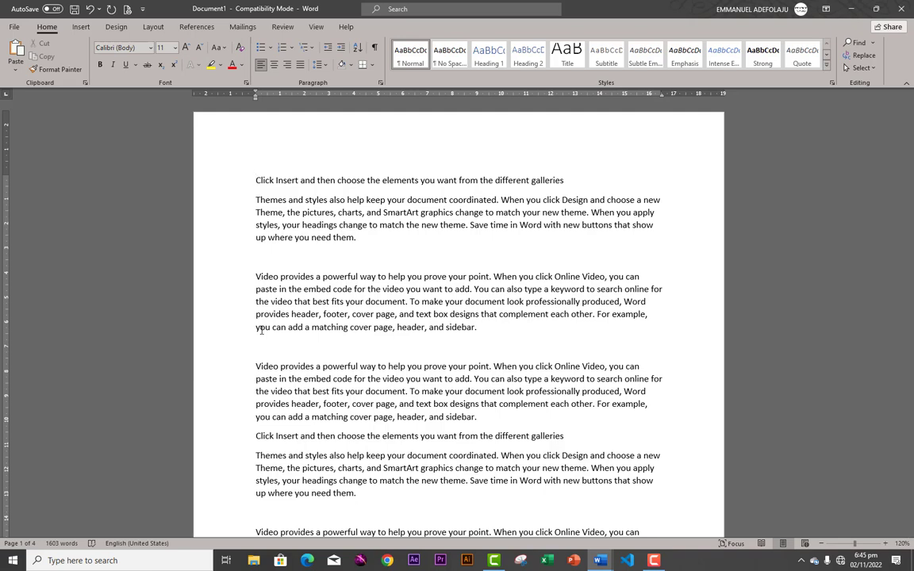
Jump from the beginning of the document to its very end and view the last pages.
{"action": "key", "text": "ctrl+End"}
{"action": "type", "text": "Video provides a powerful way to help you prove your point. When you click Online Video, you can paste in the embed code for the video you want to add. You can also type a keyword to search online for the video that best fits your document. To make your document look professionally produced, Word provides header, footer, cover page, and text box designs that complement each other. For example, you can add a matching cover page, header, and sidebar."}
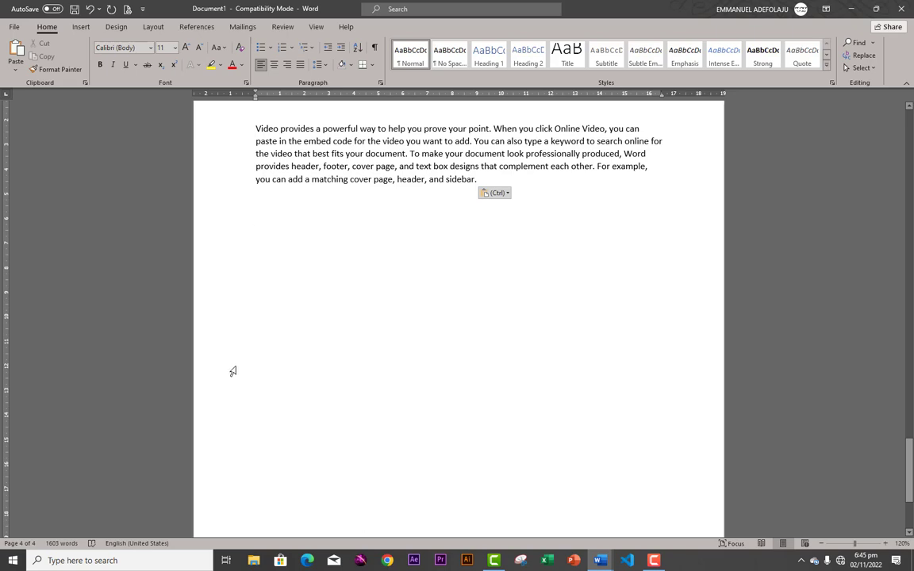
{"action": "type", "text": "Video provides a powerful way to help you prove your point. When you click Online Video, you can paste in the embed code for the video you want to add. You can also type a keyword to search online for the video that best fits your document. To make your document look professionally produced, Word provides header, footer, cover page, and text box designs that complement each other. For example, you can add a matching cover page, header, and sidebar."}
{"action": "scroll", "coordinate": [299, 377], "scroll_direction": "up", "scroll_amount": 8}
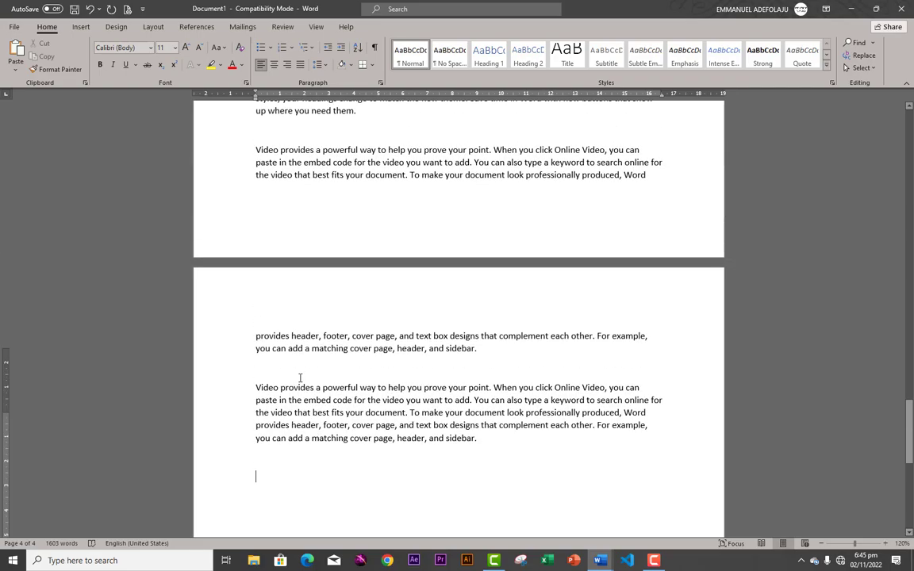
Return to the beginning of the document and search its text for "VIDEO".
{"action": "key", "text": "ctrl+f"}
{"action": "scroll", "coordinate": [300, 377], "scroll_direction": "up", "scroll_amount": 15}
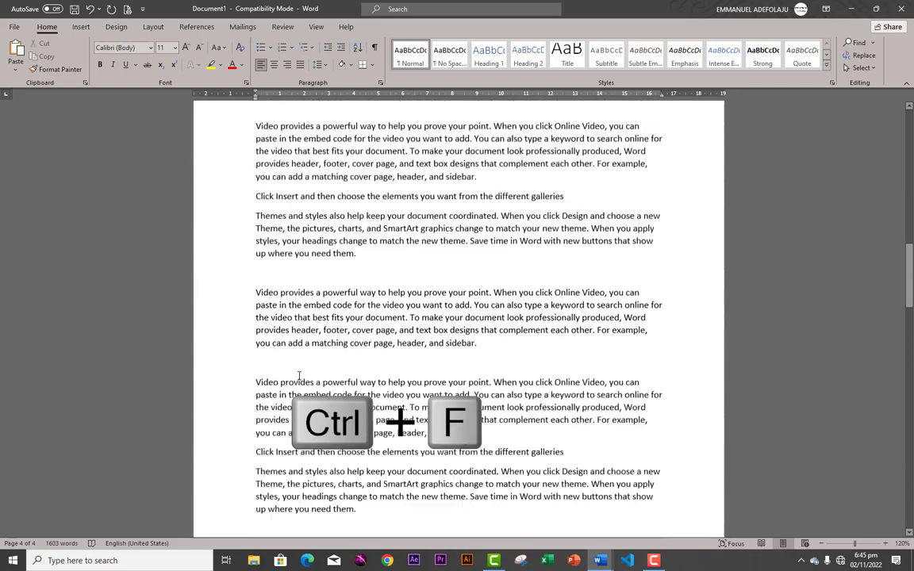
{"action": "scroll", "coordinate": [297, 374], "scroll_direction": "up", "scroll_amount": 2}
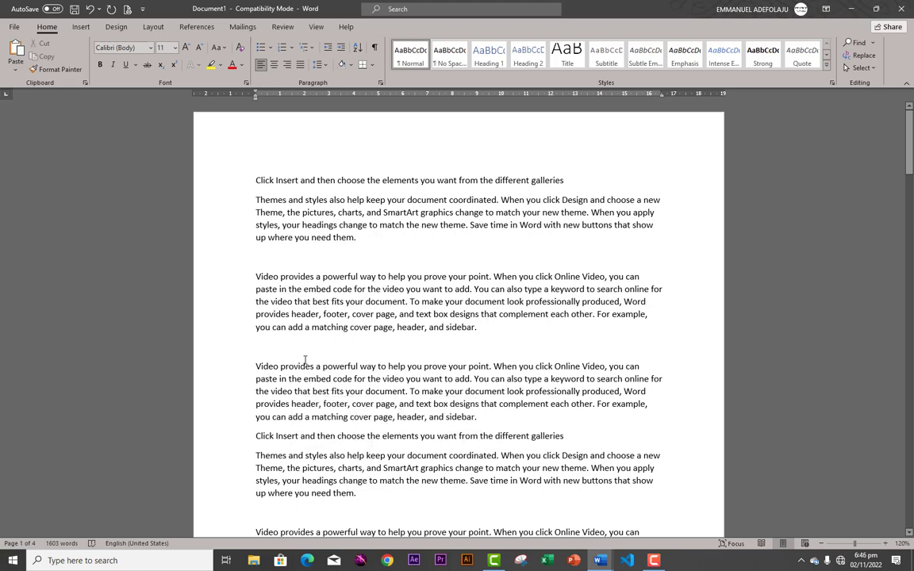
{"action": "key", "text": "ctrl+f"}
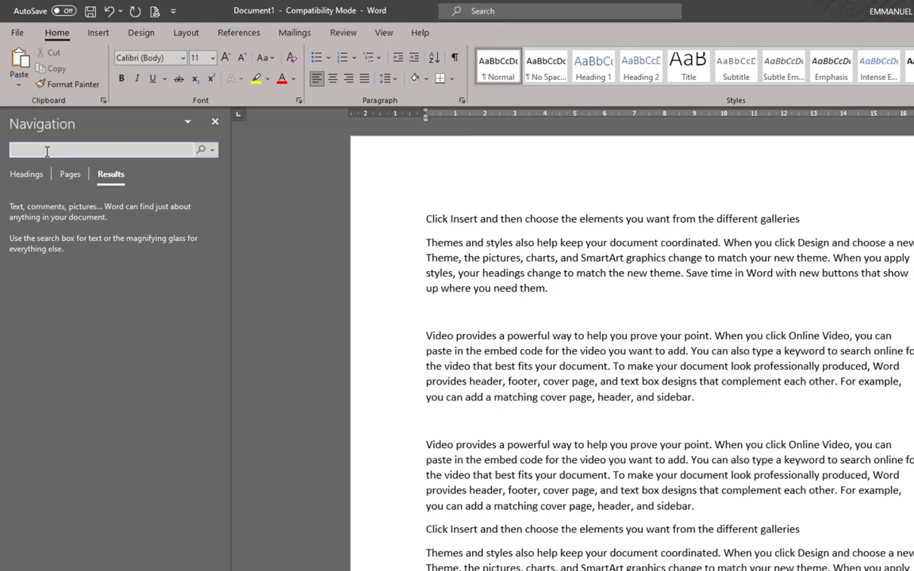
{"action": "type", "text": "viDEO"}
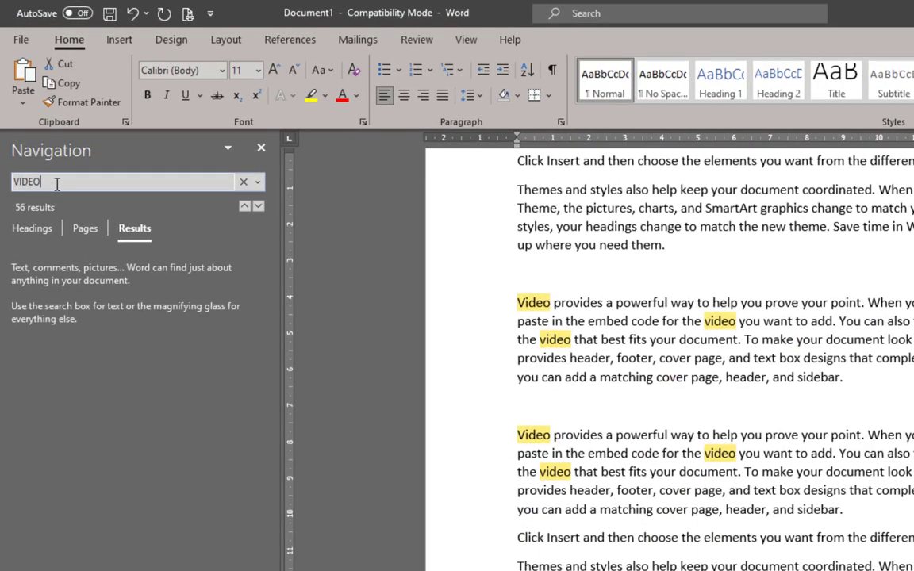
{"action": "key", "text": "Return"}
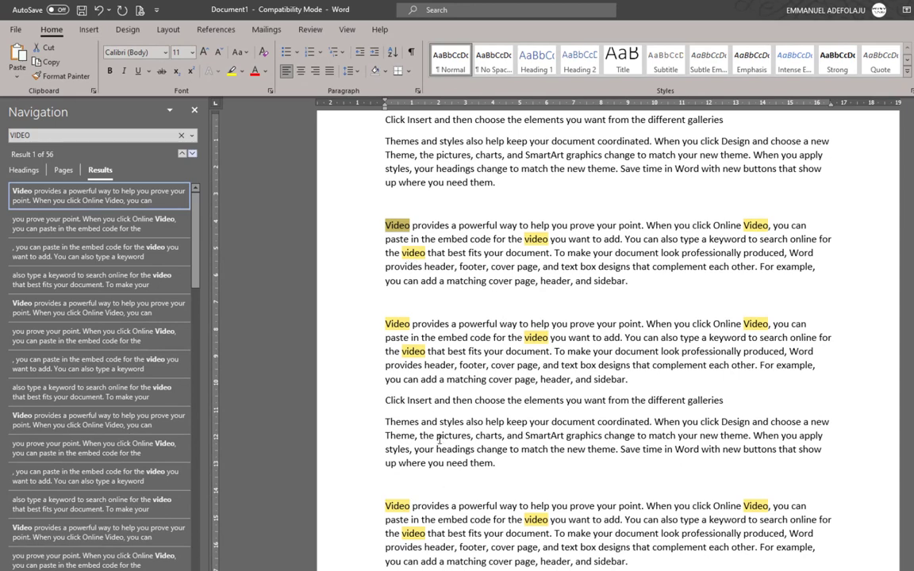
Look through the highlighted "Video" matches across the pages and return to the first page.
{"action": "scroll", "coordinate": [438, 439], "scroll_direction": "down", "scroll_amount": 7}
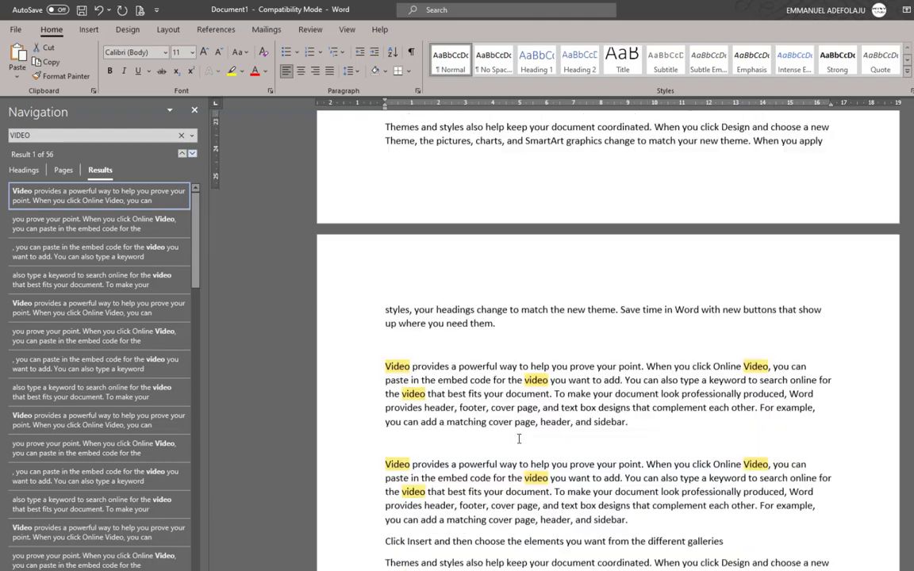
{"action": "scroll", "coordinate": [519, 438], "scroll_direction": "down", "scroll_amount": 15}
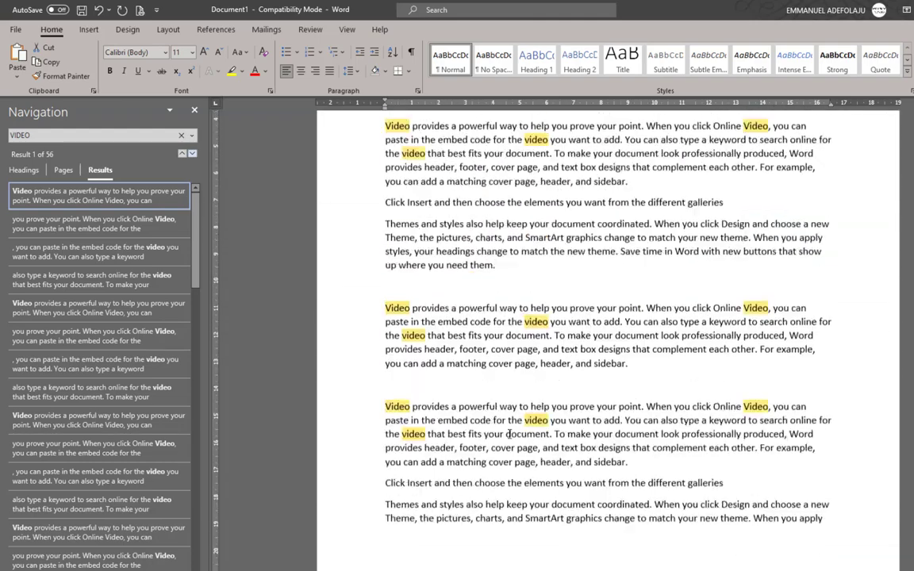
{"action": "scroll", "coordinate": [509, 434], "scroll_direction": "up", "scroll_amount": 7}
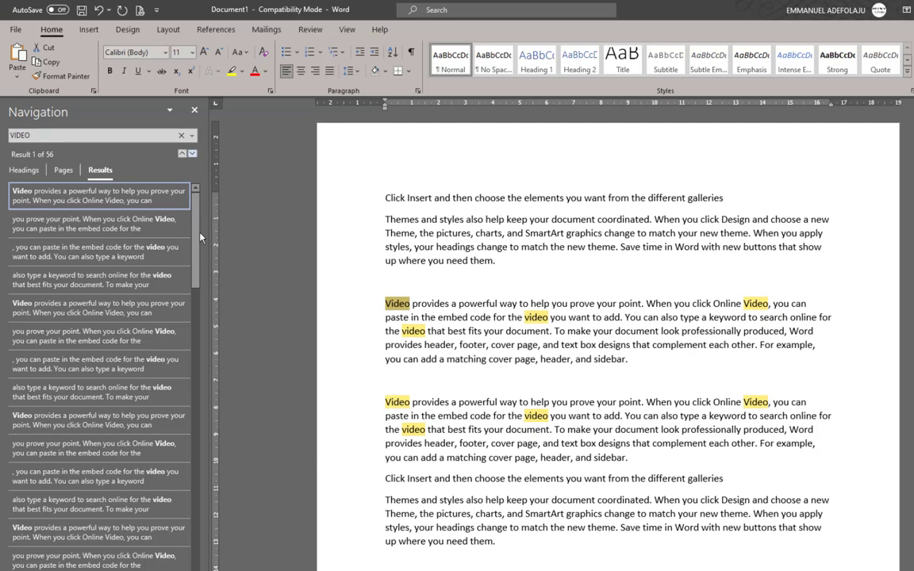
{"action": "scroll", "coordinate": [424, 346], "scroll_direction": "down", "scroll_amount": 10}
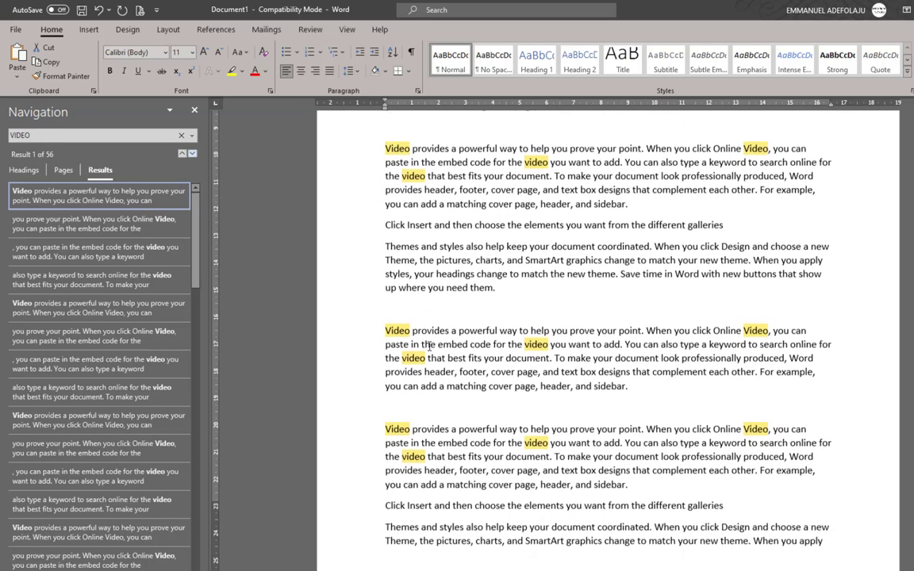
{"action": "scroll", "coordinate": [474, 336], "scroll_direction": "up", "scroll_amount": 10}
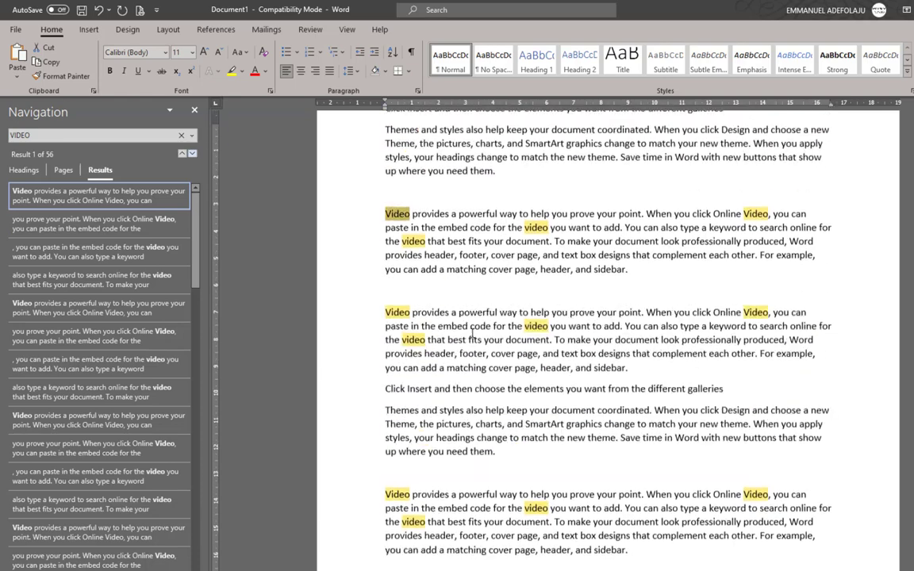
{"action": "scroll", "coordinate": [470, 332], "scroll_direction": "down", "scroll_amount": 1}
{"action": "scroll", "coordinate": [468, 328], "scroll_direction": "up", "scroll_amount": 1}
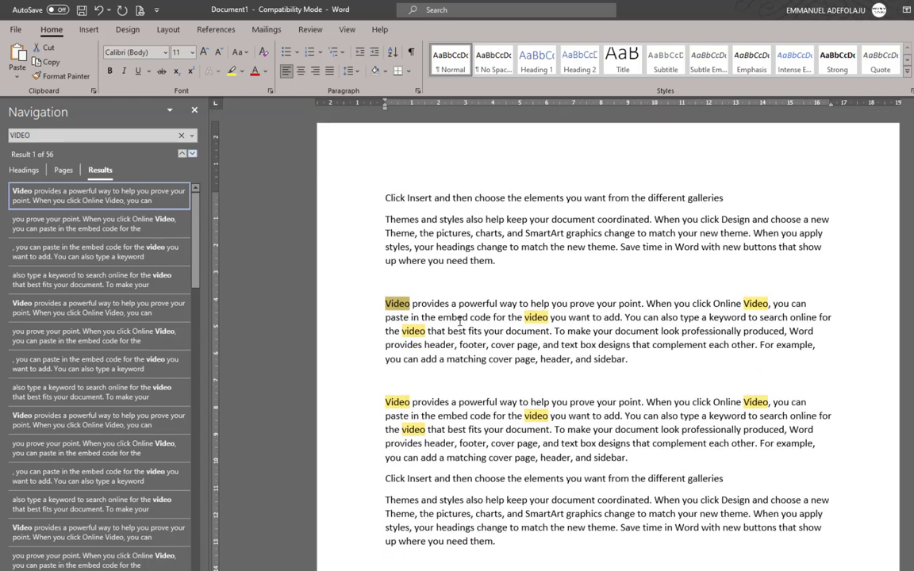
{"action": "scroll", "coordinate": [460, 320], "scroll_direction": "down", "scroll_amount": 1}
{"action": "scroll", "coordinate": [460, 321], "scroll_direction": "up", "scroll_amount": 1}
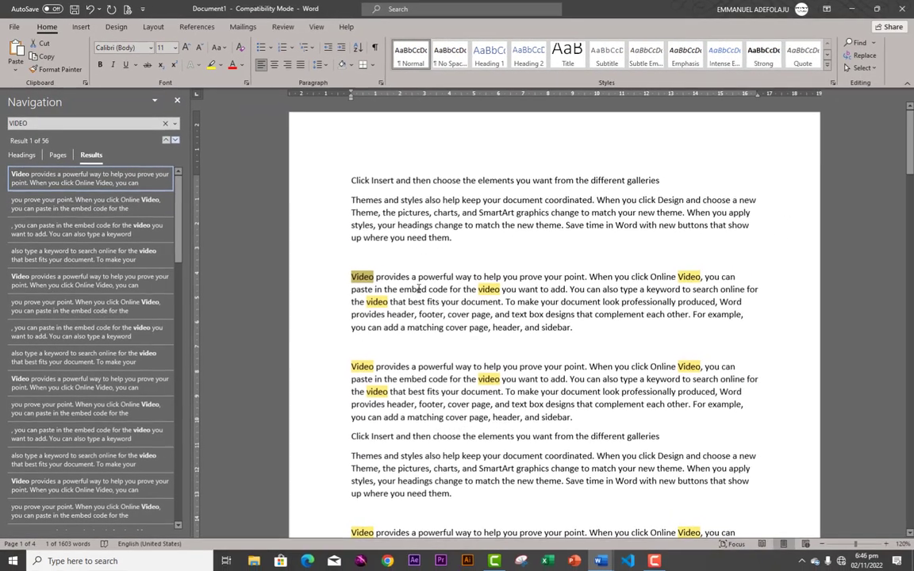
Replace every occurrence of "Video" with "MEDIA" throughout the document, continuing the search from the beginning.
{"action": "key", "text": "ctrl+h"}
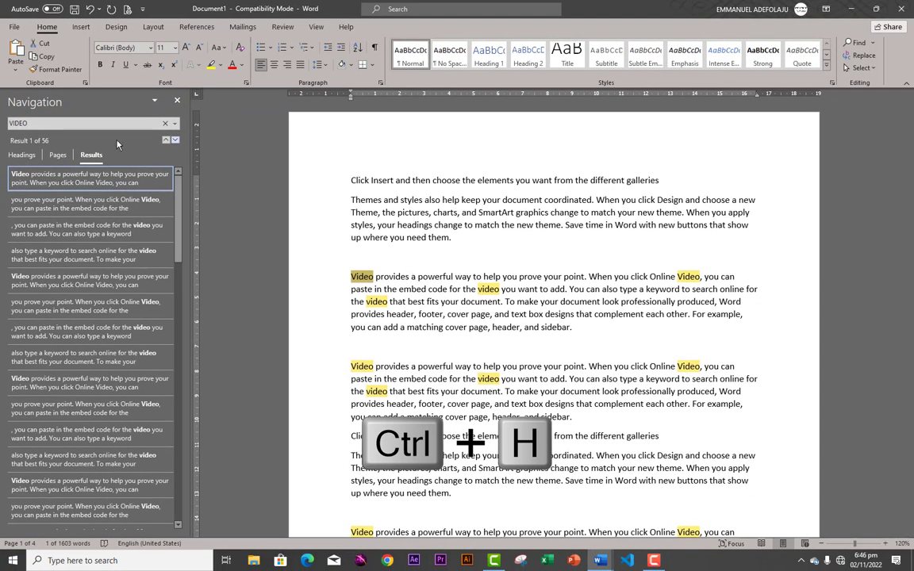
{"action": "left_click", "coordinate": [177, 102]}
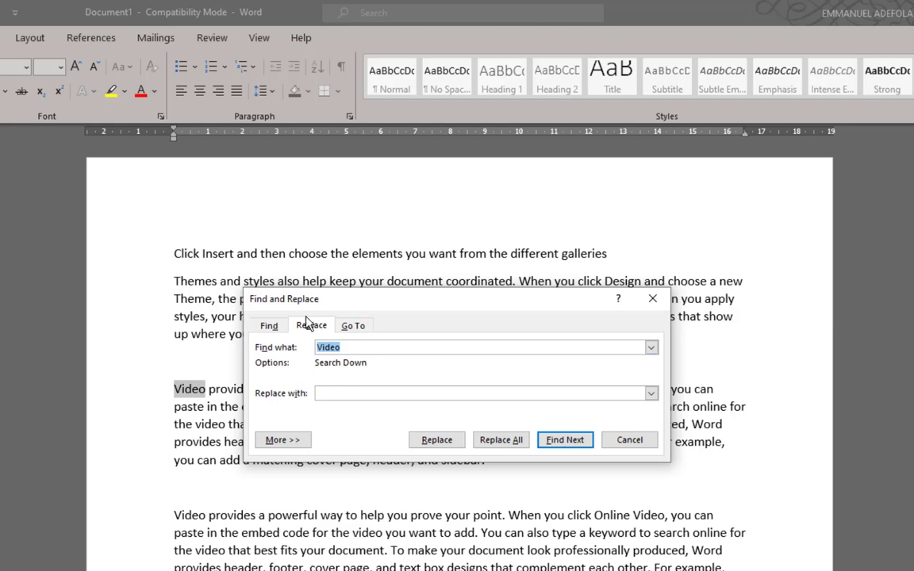
{"action": "left_click_drag", "start_coordinate": [438, 306], "coordinate": [401, 319]}
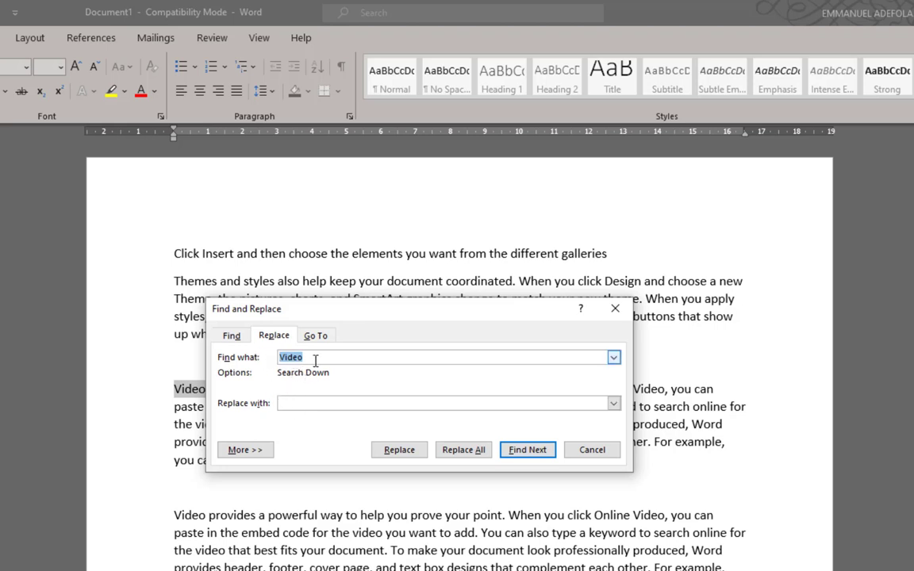
{"action": "left_click", "coordinate": [296, 404]}
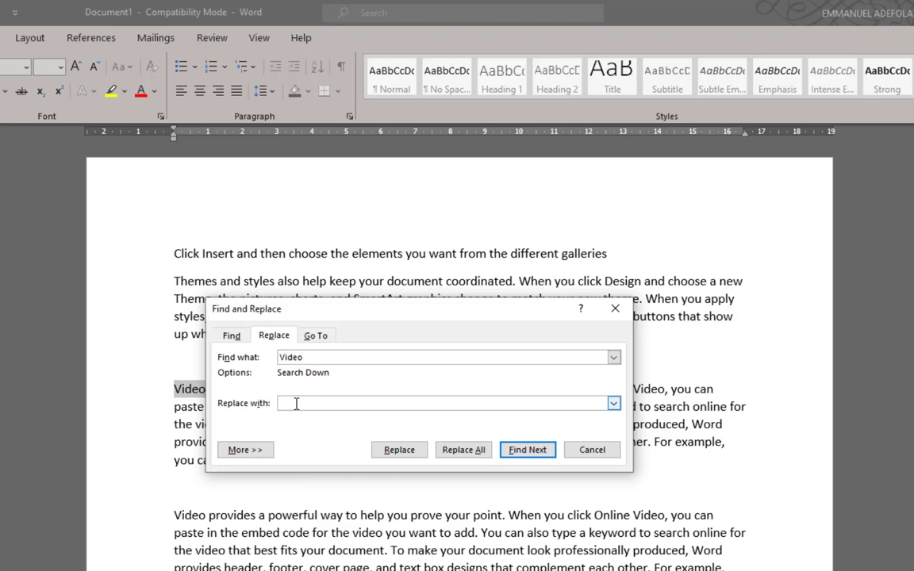
{"action": "type", "text": "MEDIA"}
{"action": "left_click", "coordinate": [467, 458]}
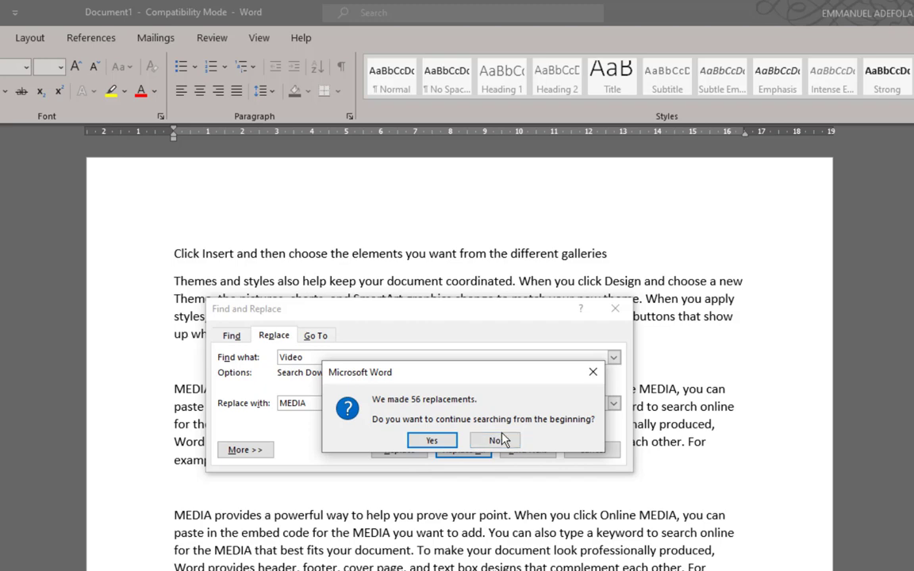
{"action": "left_click", "coordinate": [433, 441]}
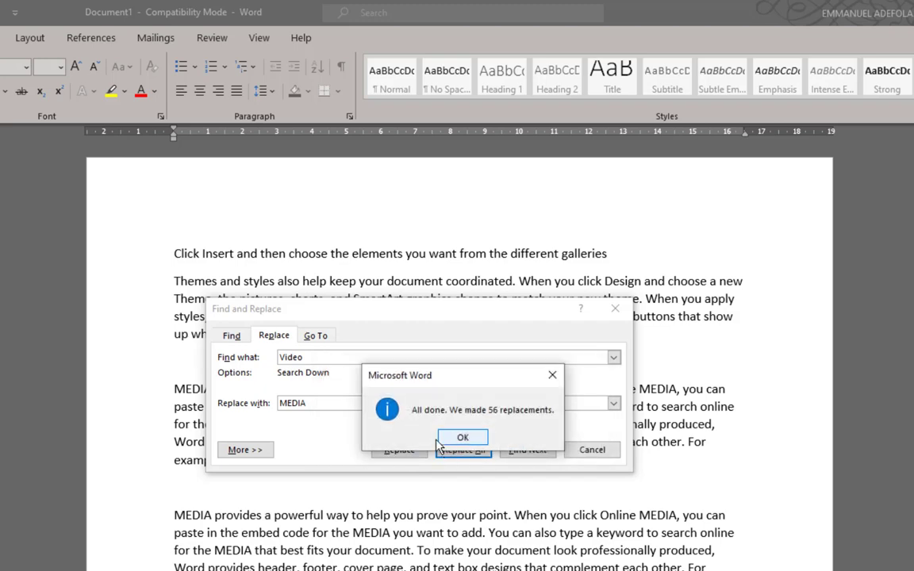
{"action": "left_click", "coordinate": [463, 439]}
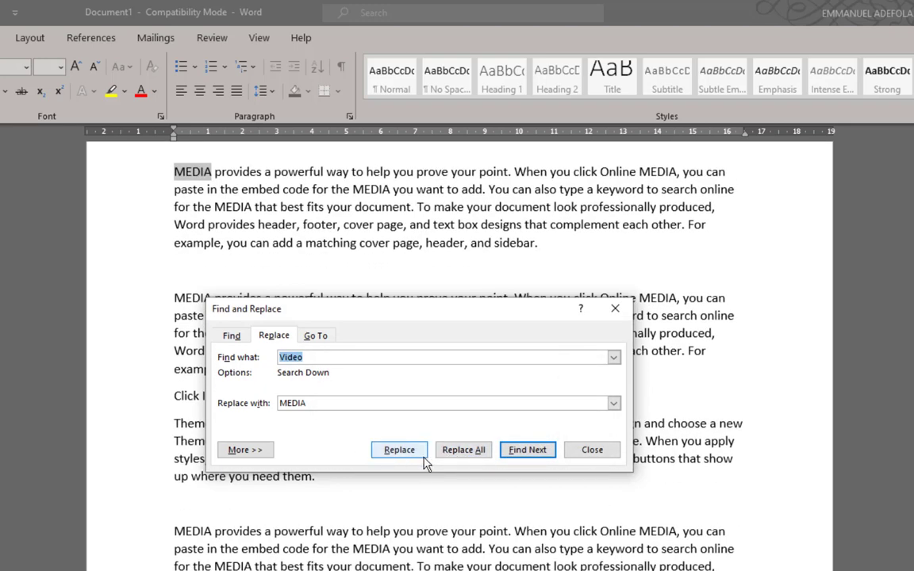
{"action": "left_click", "coordinate": [591, 449]}
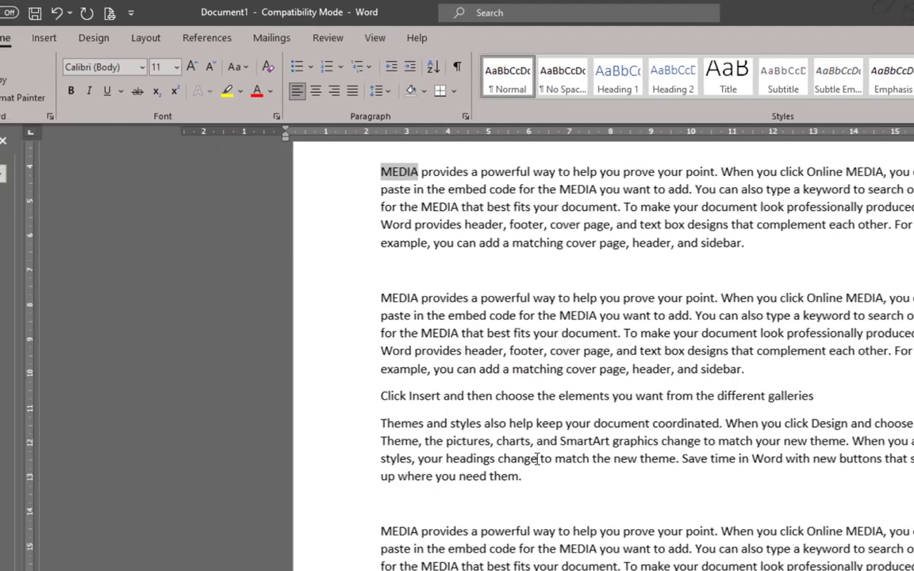
Check the replacement by searching the document for "VIDEO" and for "MEDIA", and look through the highlighted matches.
{"action": "key", "text": "ctrl+f"}
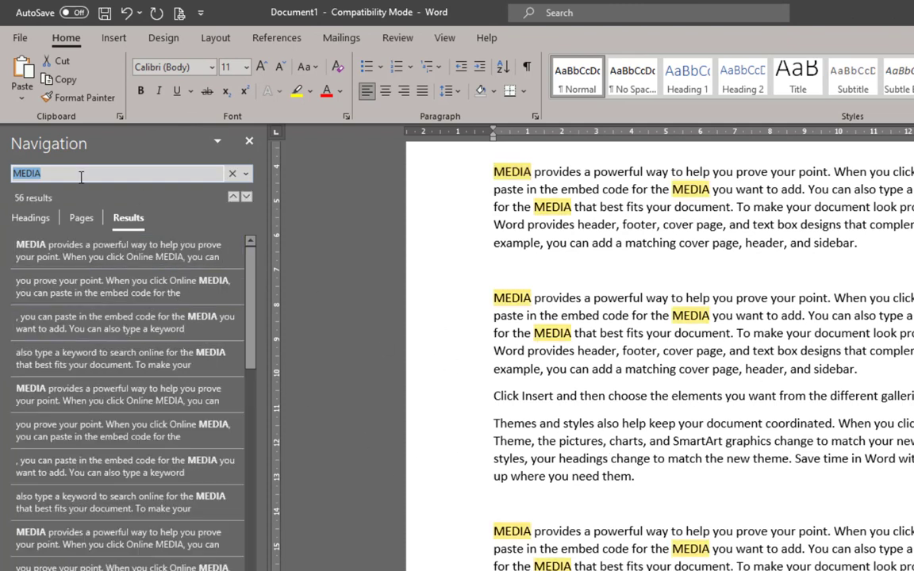
{"action": "type", "text": "VIDEO"}
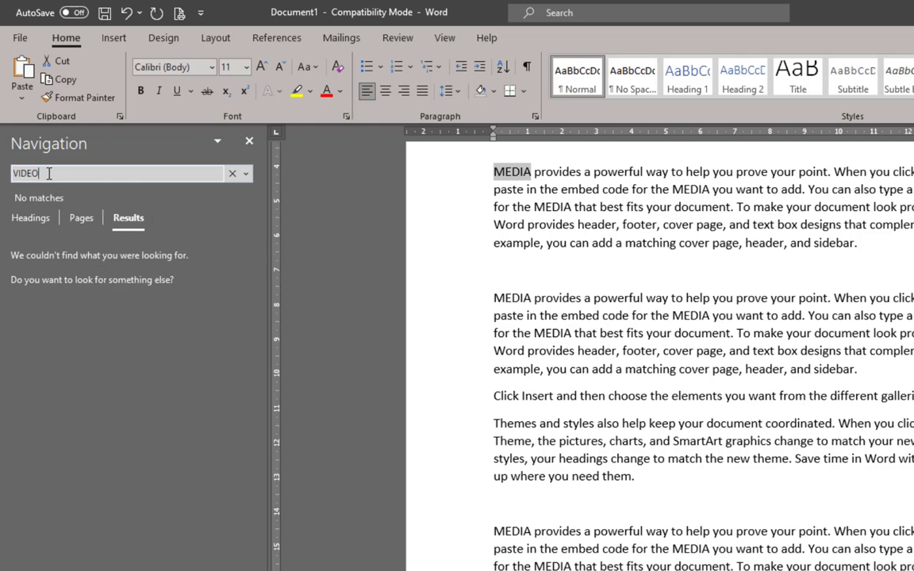
{"action": "key", "text": "BackSpace"}
{"action": "key", "text": "BackSpace"}
{"action": "key", "text": "BackSpace"}
{"action": "key", "text": "BackSpace"}
{"action": "key", "text": "BackSpace"}
{"action": "type", "text": "MEDIA"}
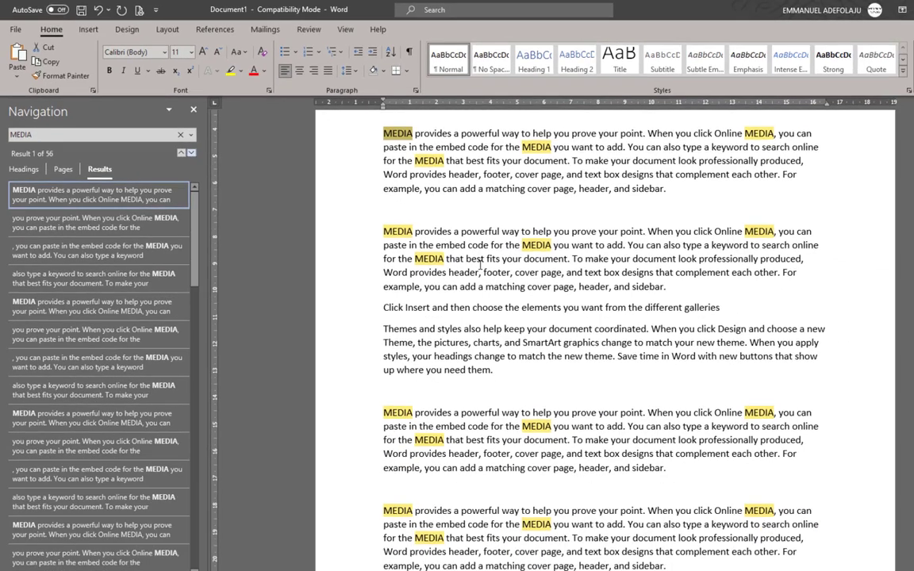
{"action": "scroll", "coordinate": [494, 341], "scroll_direction": "down", "scroll_amount": 5}
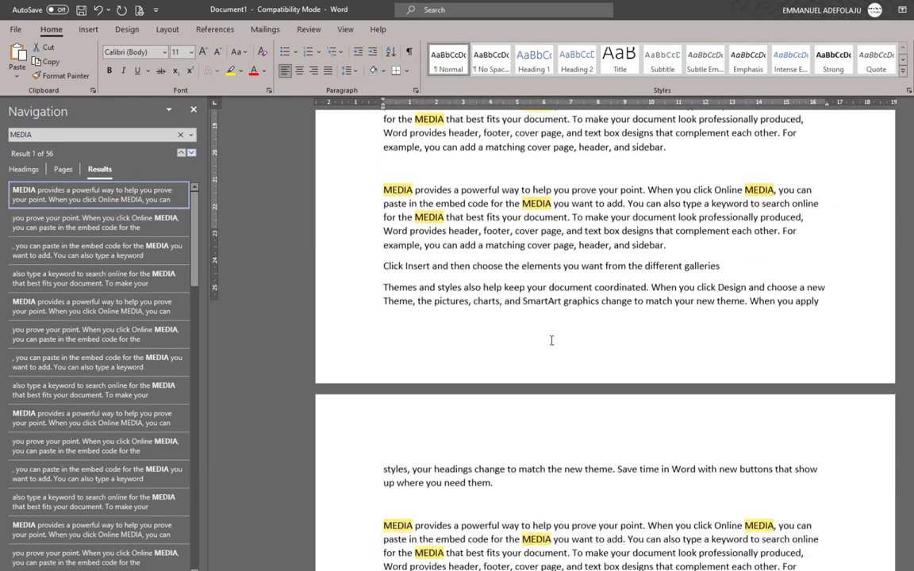
{"action": "scroll", "coordinate": [551, 340], "scroll_direction": "up", "scroll_amount": 8}
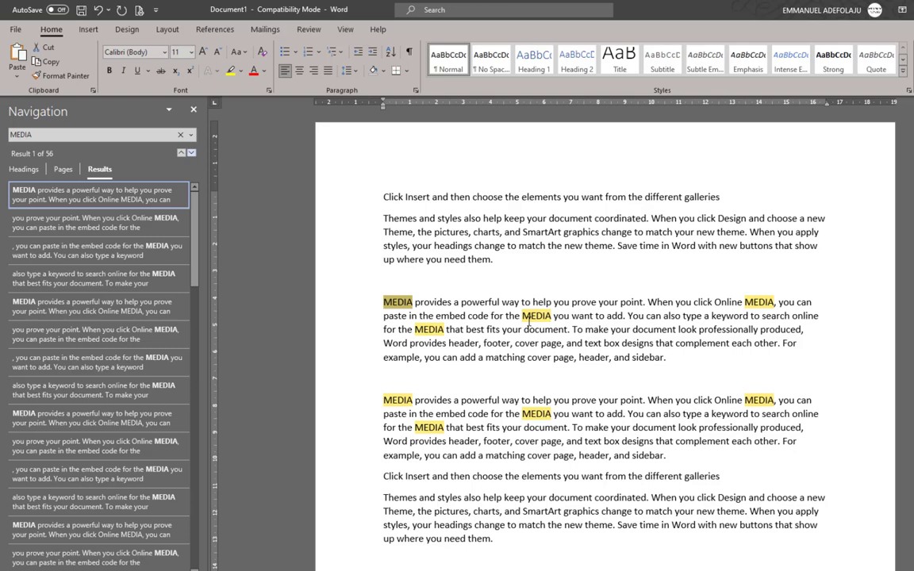
Hyperlink the document's first line, "Click Insert and then choose the elements you want from the different galleries", to the existing file 111.docx in Documents.
{"action": "key", "text": "ctrl+k"}
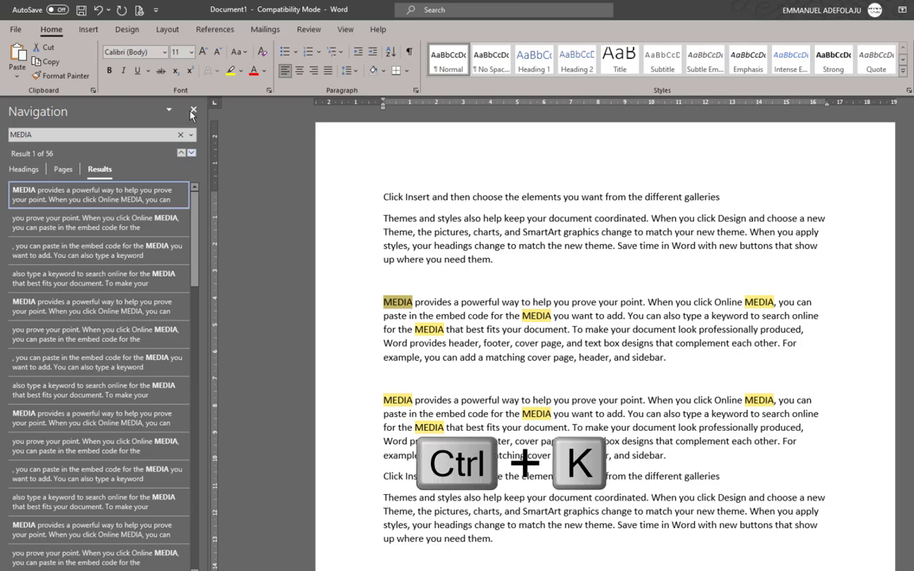
{"action": "left_click", "coordinate": [192, 111]}
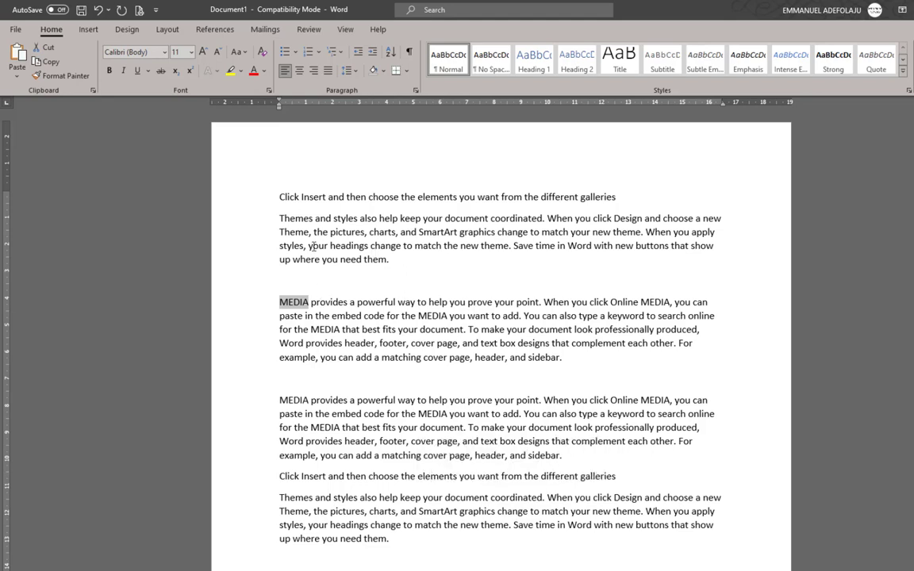
{"action": "left_click", "coordinate": [281, 197]}
{"action": "left_click_drag", "start_coordinate": [284, 199], "coordinate": [619, 198]}
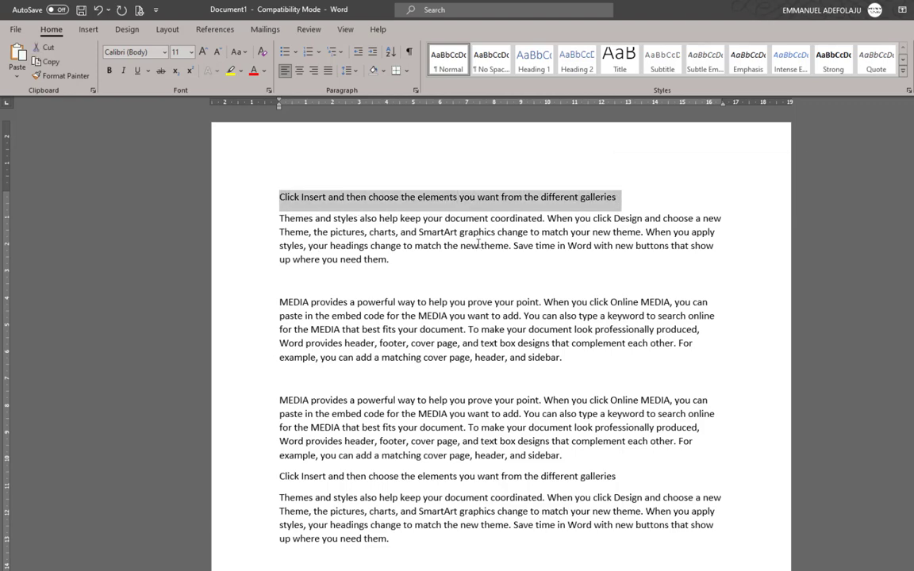
{"action": "key", "text": "ctrl+k"}
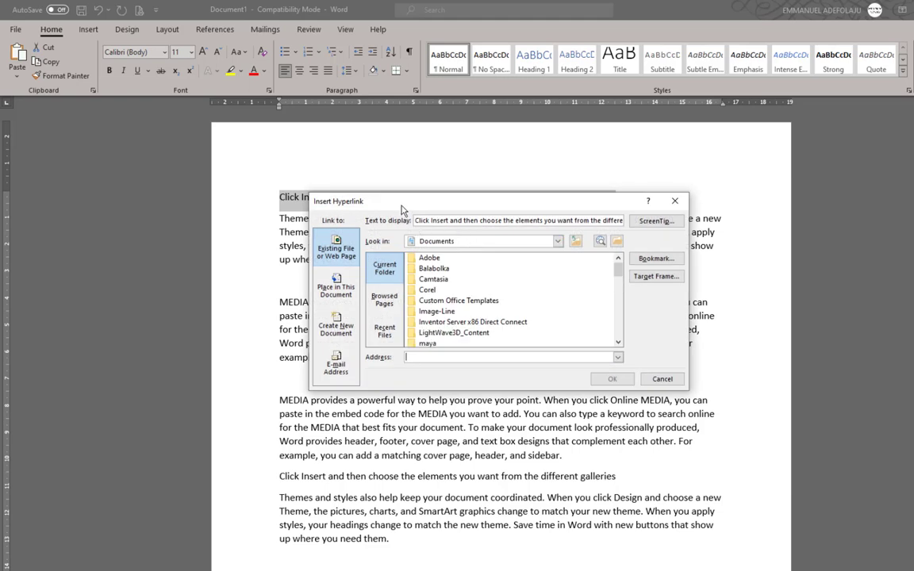
{"action": "left_click_drag", "start_coordinate": [402, 209], "coordinate": [500, 226]}
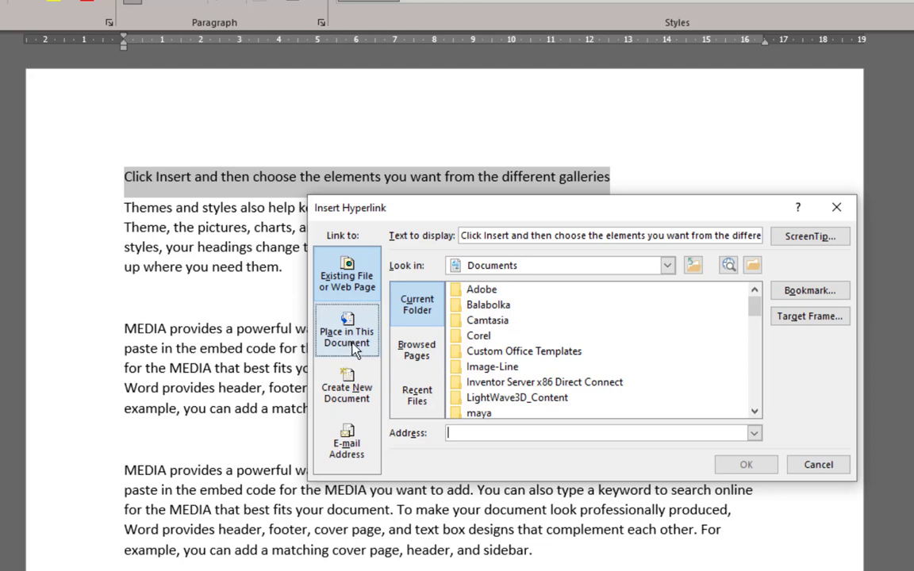
{"action": "left_click", "coordinate": [361, 347]}
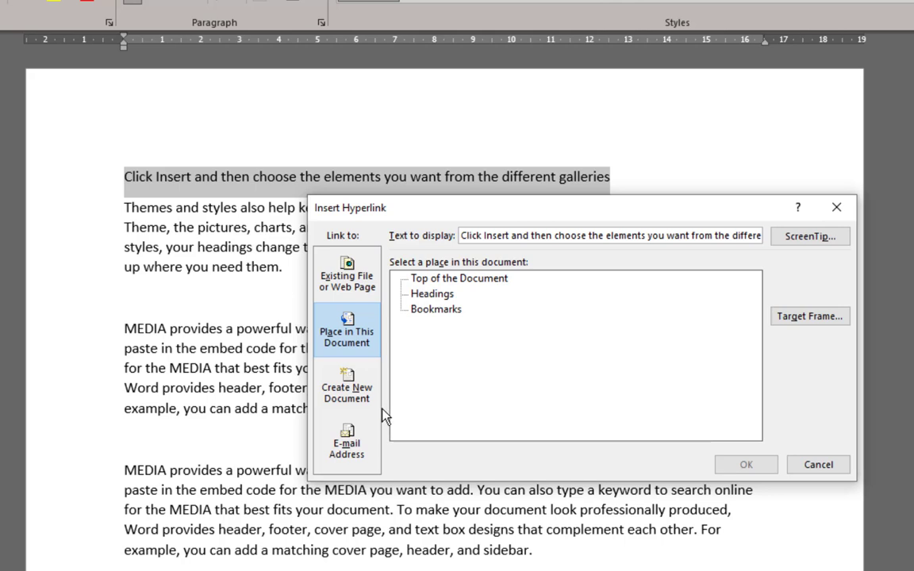
{"action": "left_click", "coordinate": [350, 287]}
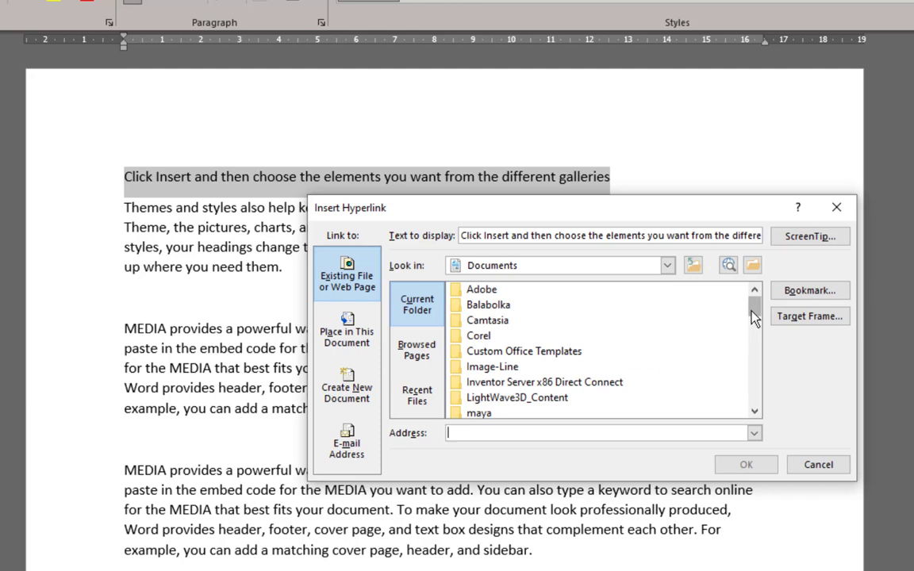
{"action": "left_click_drag", "start_coordinate": [754, 318], "coordinate": [754, 359]}
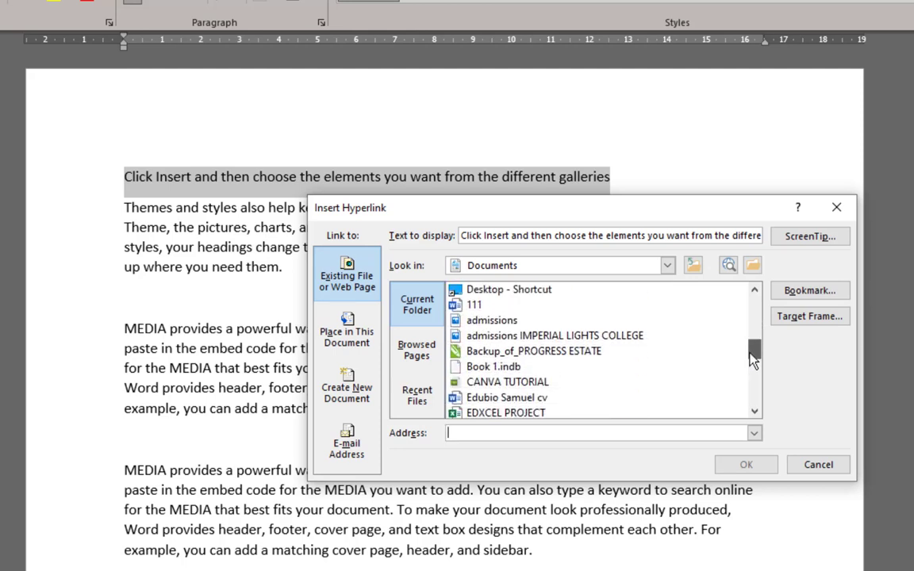
{"action": "left_click", "coordinate": [471, 306]}
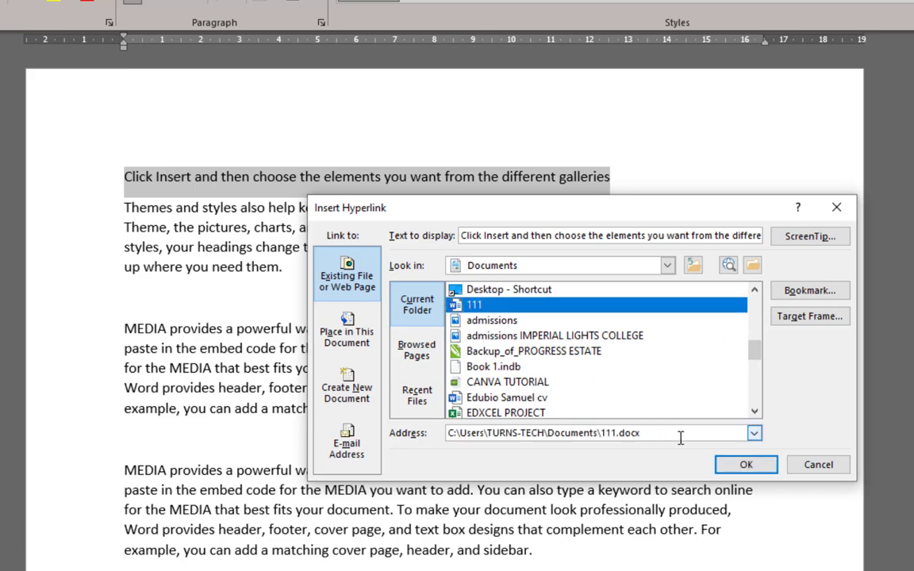
{"action": "left_click", "coordinate": [734, 470]}
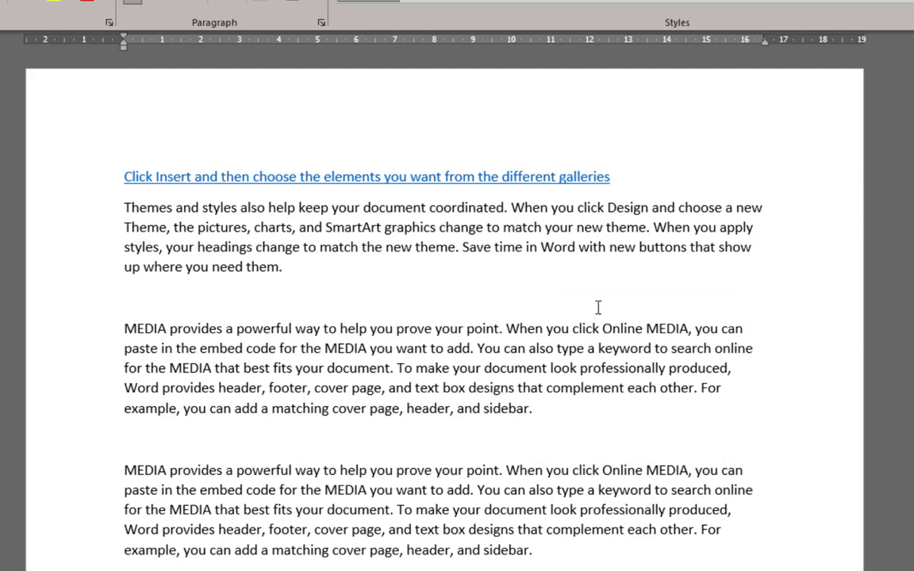
Check the target of the first line's hyperlink and try out selecting the "Themes and styles" paragraph below it, leaving it unlinked.
{"action": "mouse_move", "coordinate": [182, 176]}
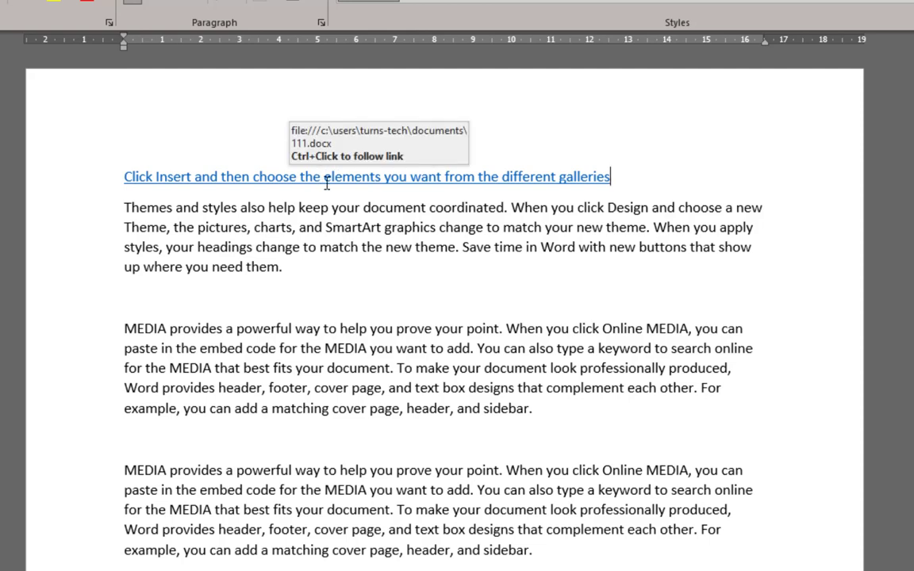
{"action": "mouse_move", "coordinate": [366, 181]}
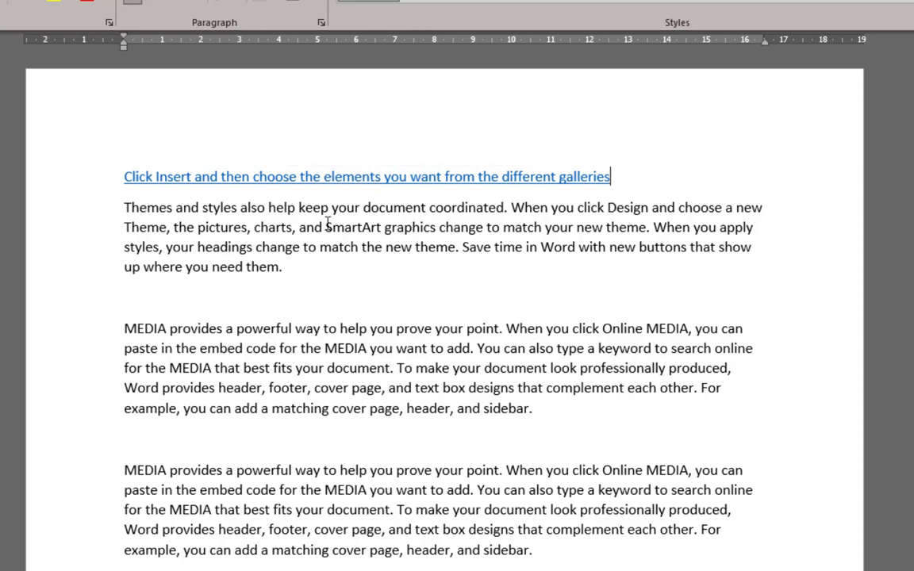
{"action": "left_click_drag", "start_coordinate": [298, 205], "coordinate": [394, 209]}
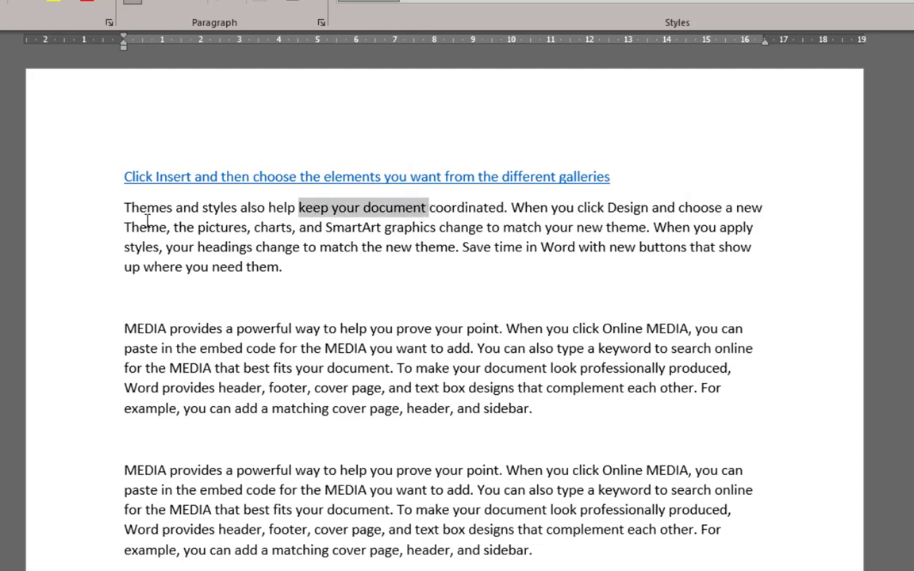
{"action": "left_click_drag", "start_coordinate": [126, 208], "coordinate": [317, 279]}
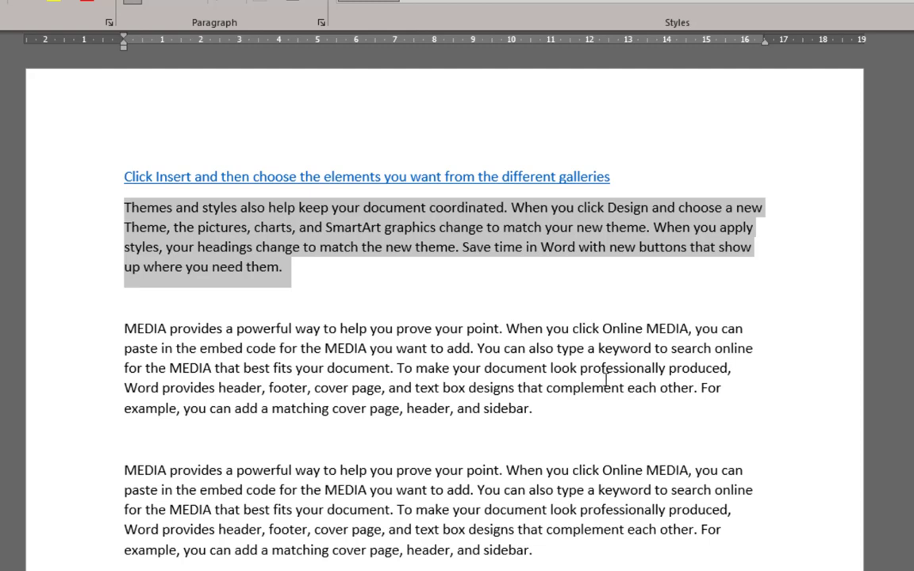
{"action": "key", "text": "ctrl+k"}
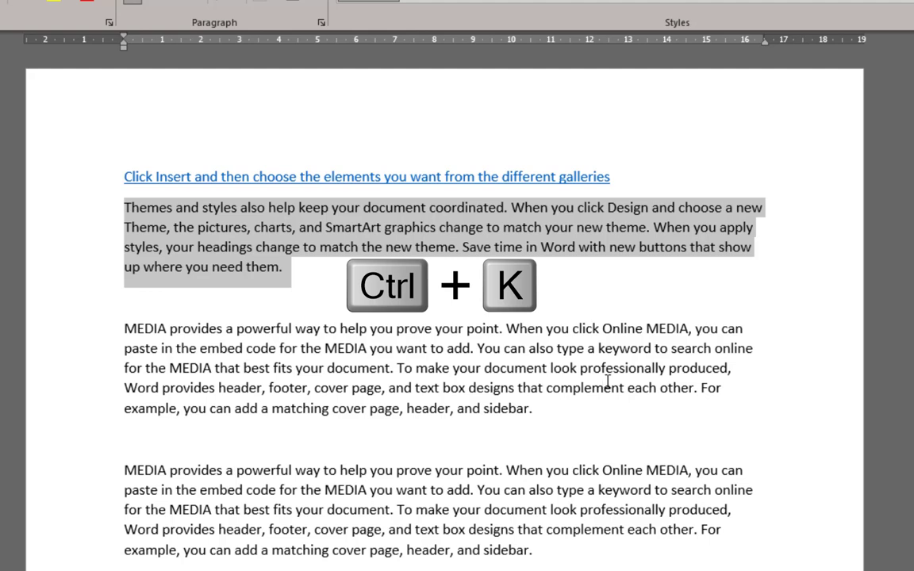
{"action": "left_click", "coordinate": [354, 349]}
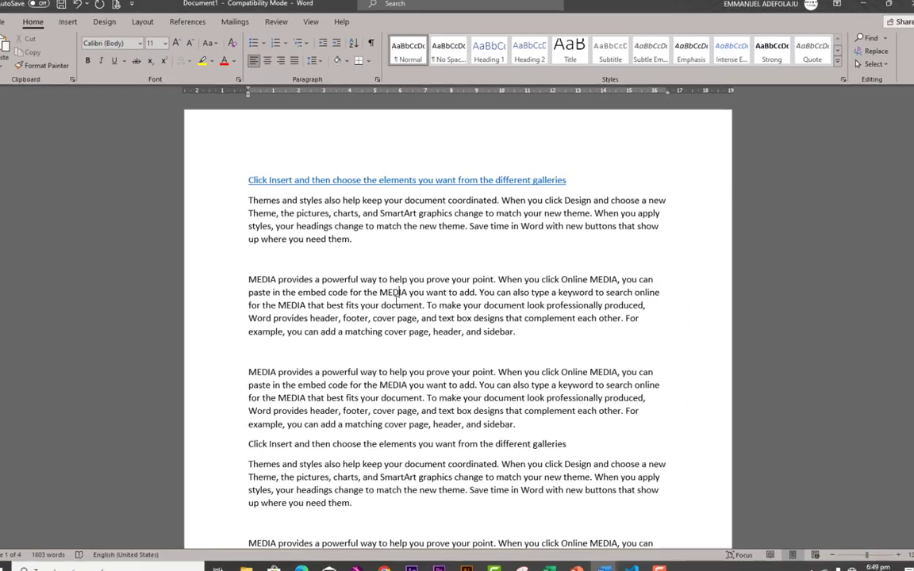
Open the print settings, look through the available printers, and return to the document without printing.
{"action": "key", "text": "ctrl+p"}
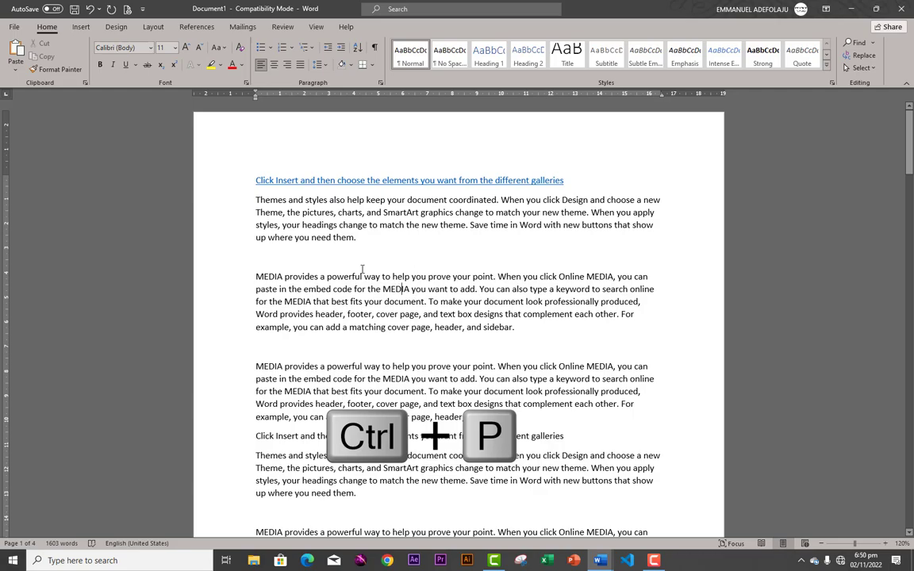
{"action": "scroll", "coordinate": [381, 305], "scroll_direction": "down", "scroll_amount": 8}
{"action": "scroll", "coordinate": [382, 315], "scroll_direction": "down", "scroll_amount": 5}
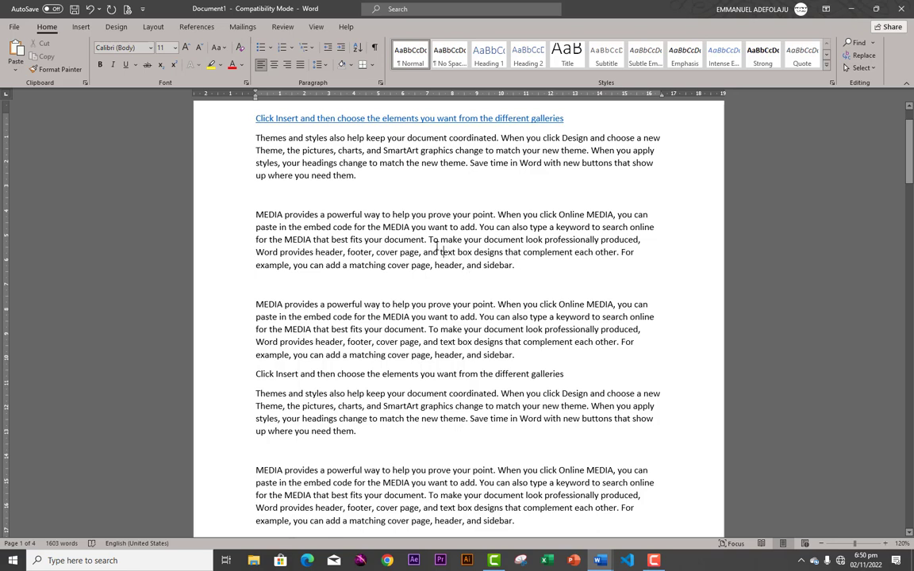
{"action": "key", "text": "ctrl+p"}
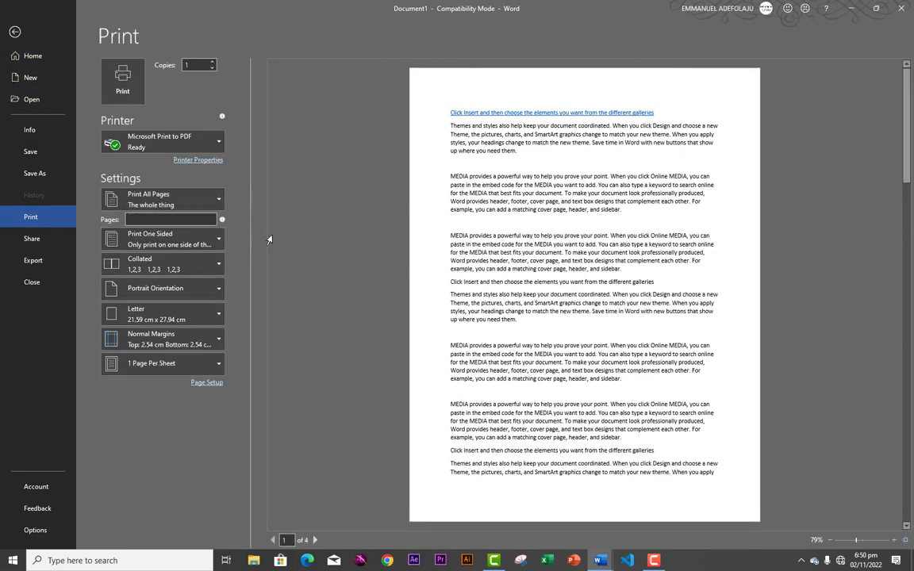
{"action": "left_click", "coordinate": [218, 146]}
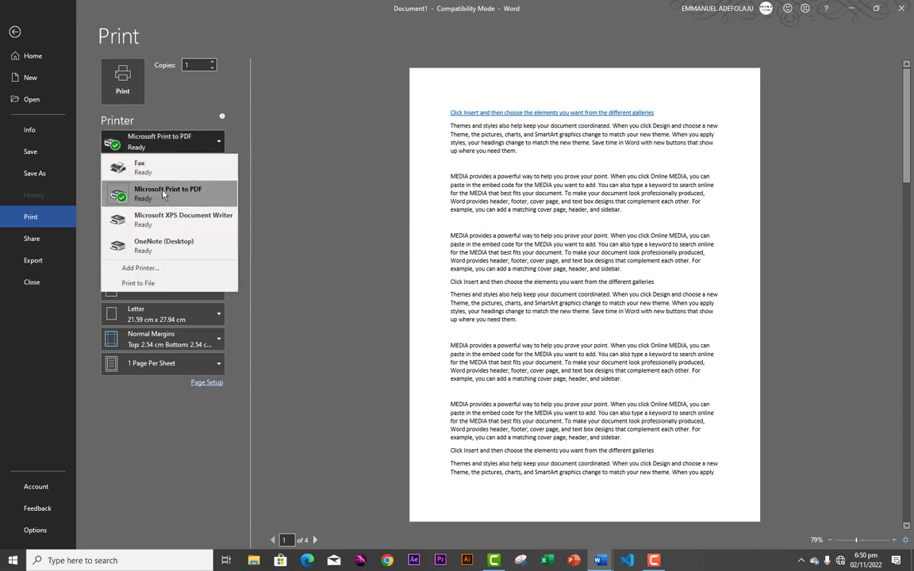
{"action": "left_click", "coordinate": [211, 118]}
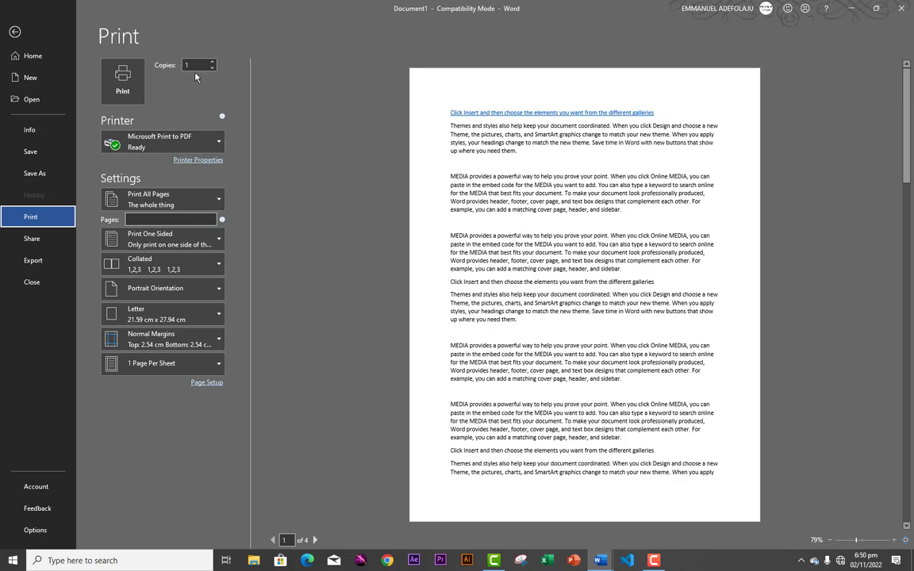
{"action": "left_click", "coordinate": [15, 33]}
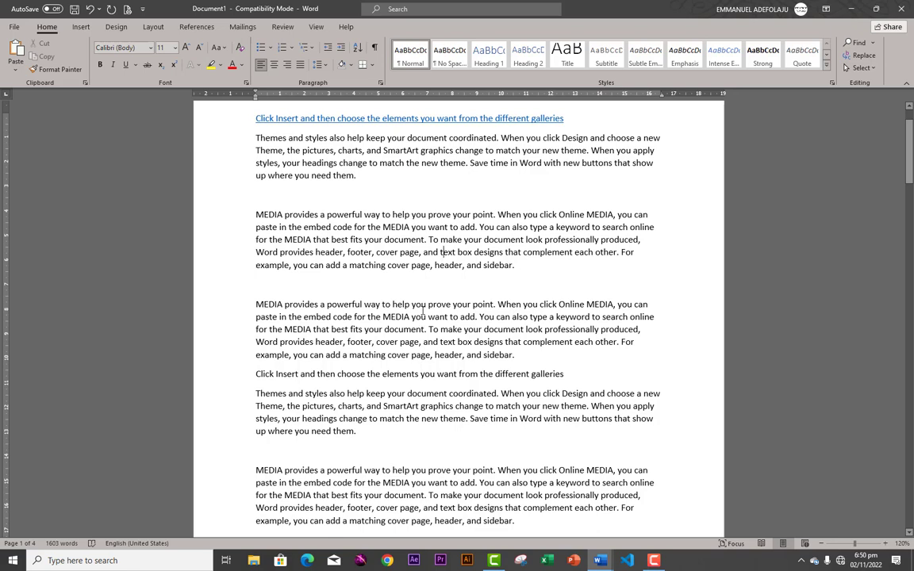
Open the save options for the document, view the full list of Save As locations, and return without saving.
{"action": "key", "text": "ctrl+s"}
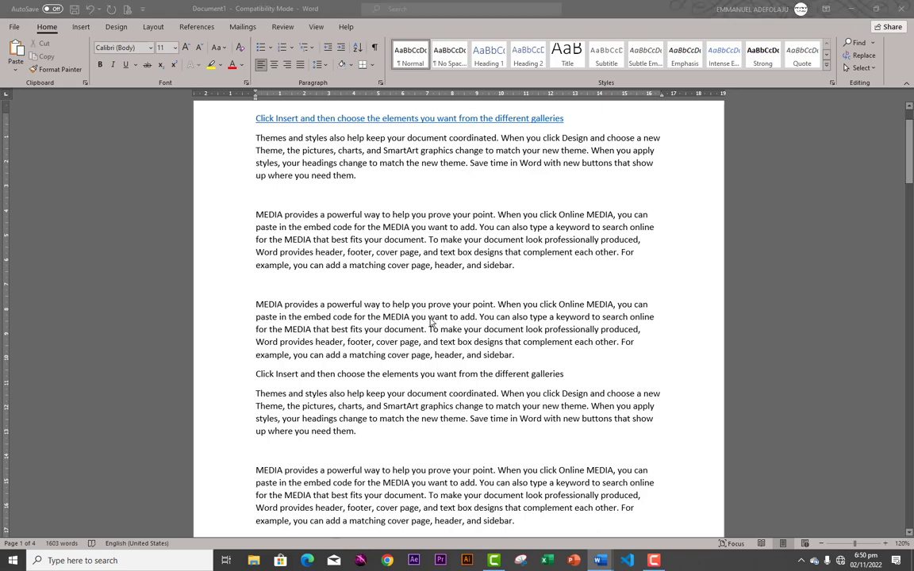
{"action": "key", "text": "ctrl+s"}
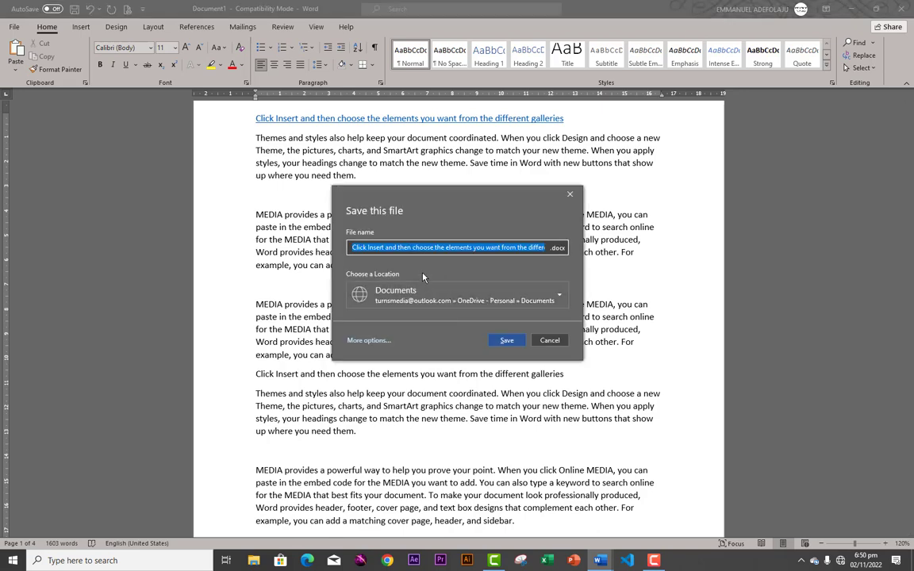
{"action": "left_click", "coordinate": [370, 341]}
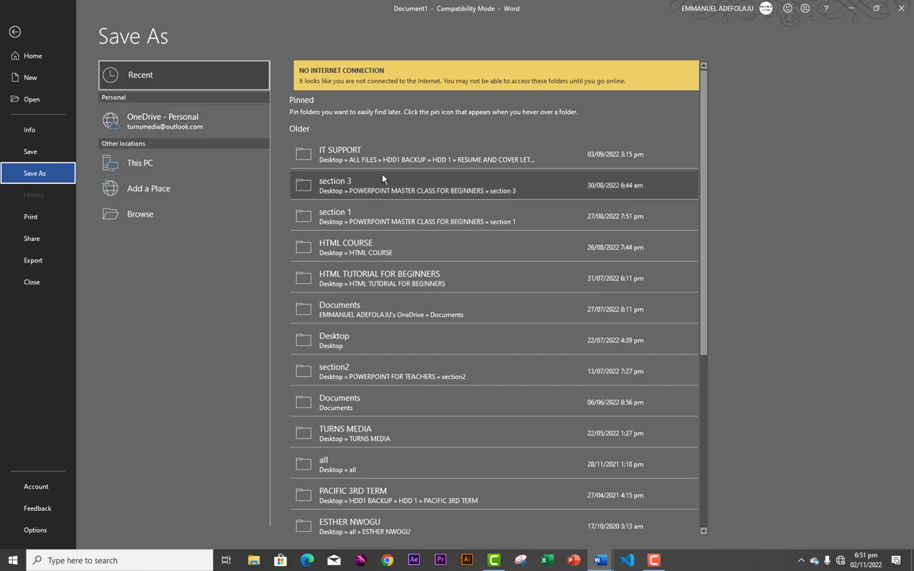
{"action": "left_click", "coordinate": [14, 32]}
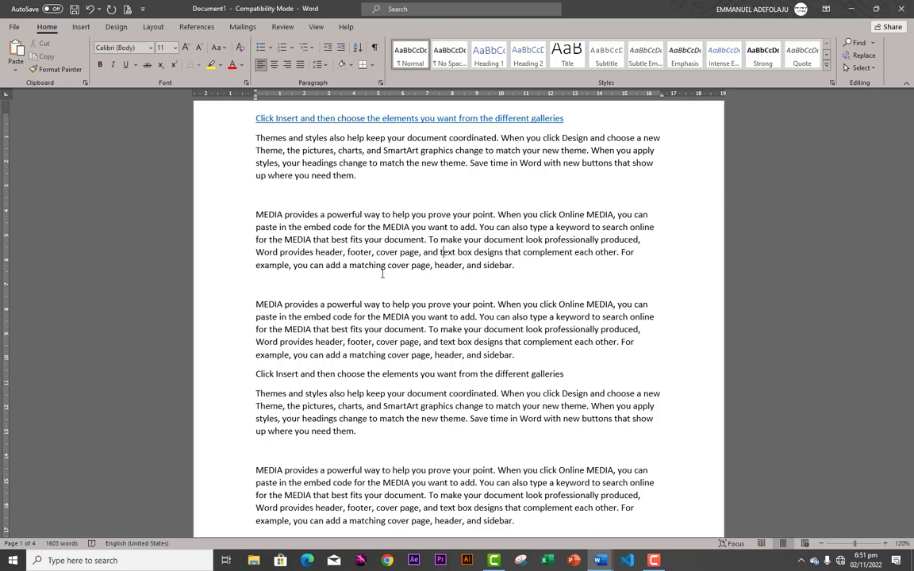
Show and hide the ribbon's shortcut key tips, and view the command search suggestions before dismissing them.
{"action": "key", "text": "alt"}
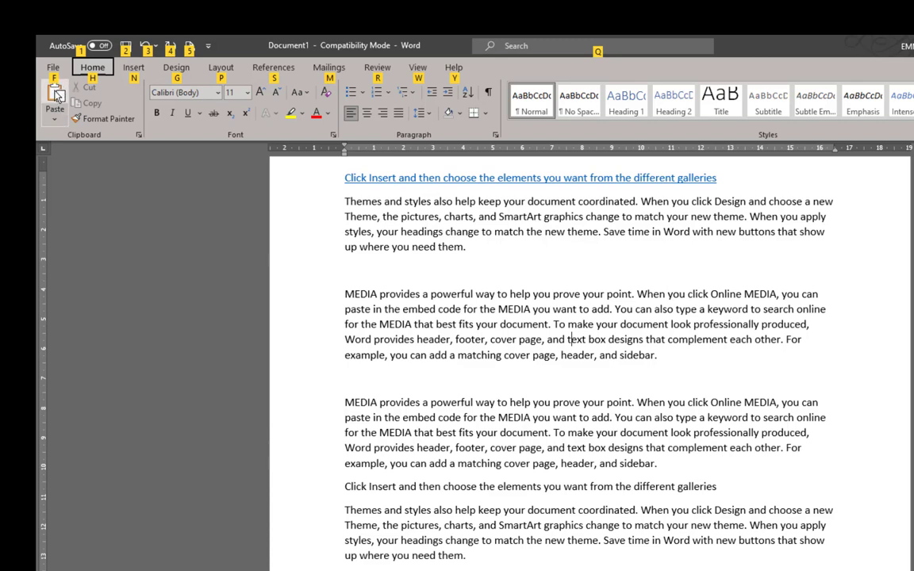
{"action": "key", "text": "alt"}
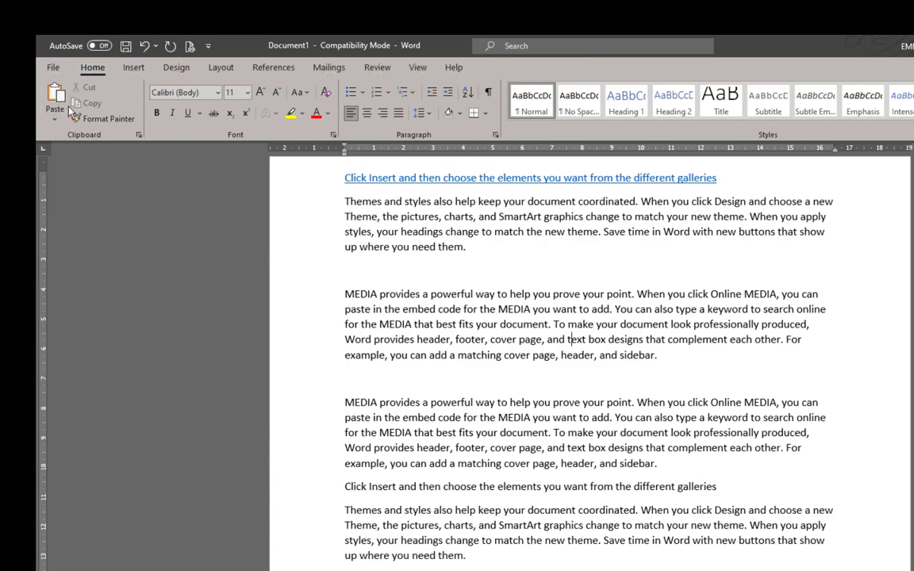
{"action": "key", "text": "alt"}
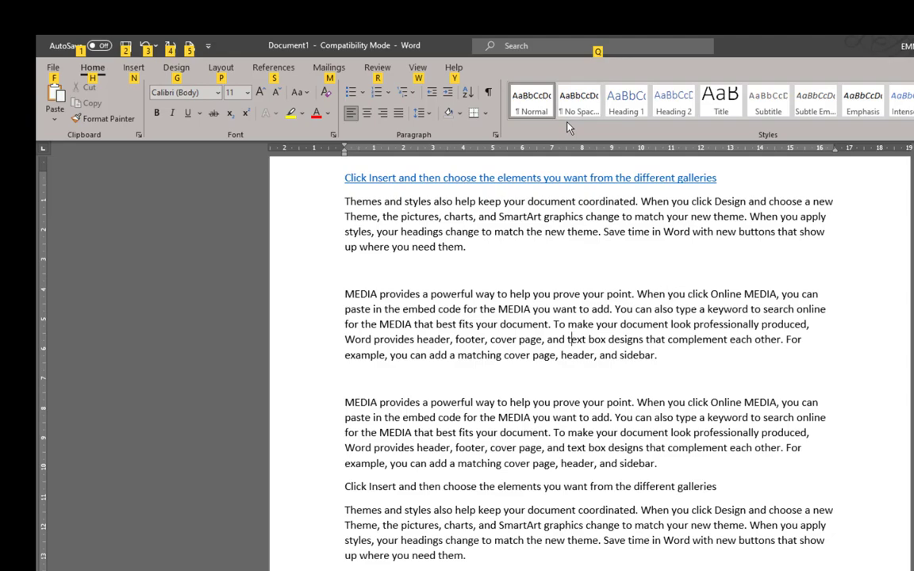
{"action": "key", "text": "alt"}
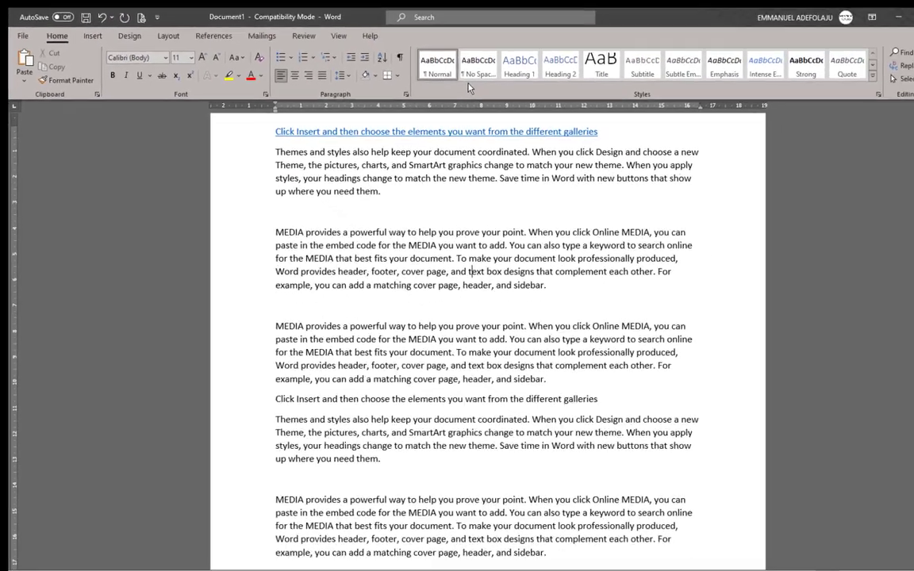
{"action": "key", "text": "alt+q"}
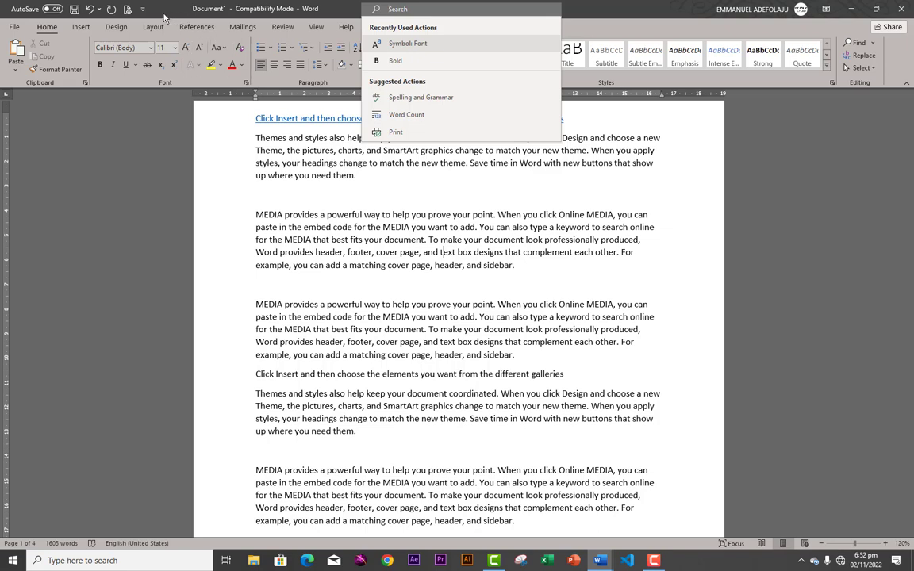
{"action": "left_click", "coordinate": [192, 154]}
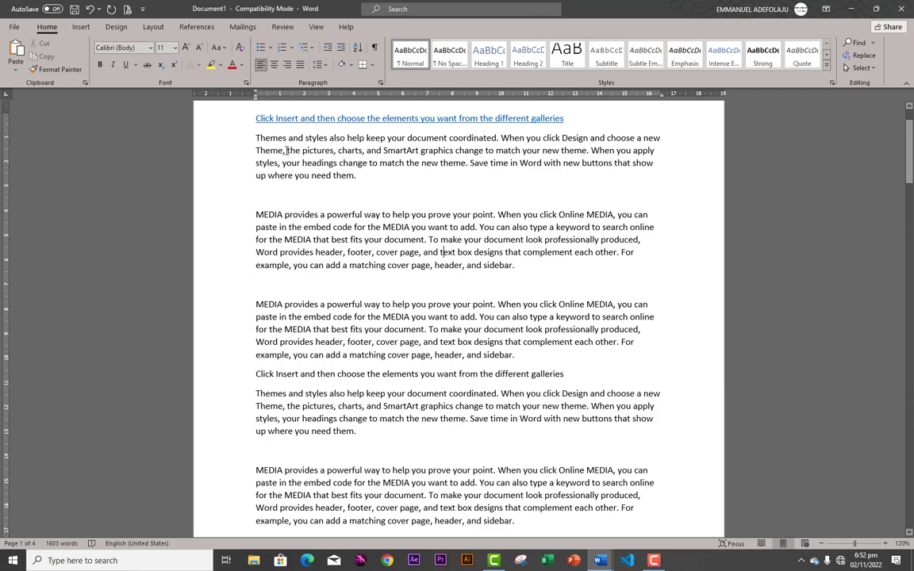
Display the Design commands with their key tips and return to the Home commands.
{"action": "key", "text": "alt"}
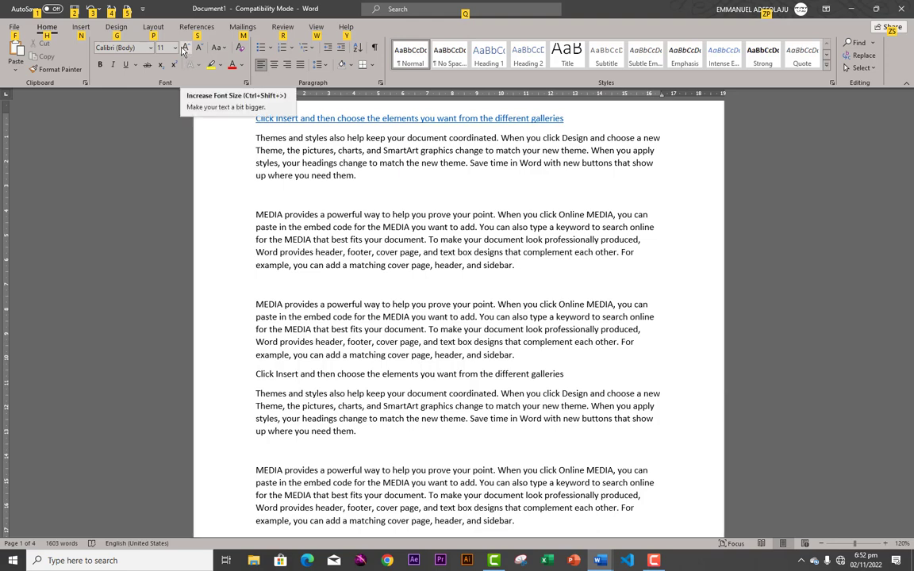
{"action": "key", "text": "alt"}
{"action": "key", "text": "alt+g"}
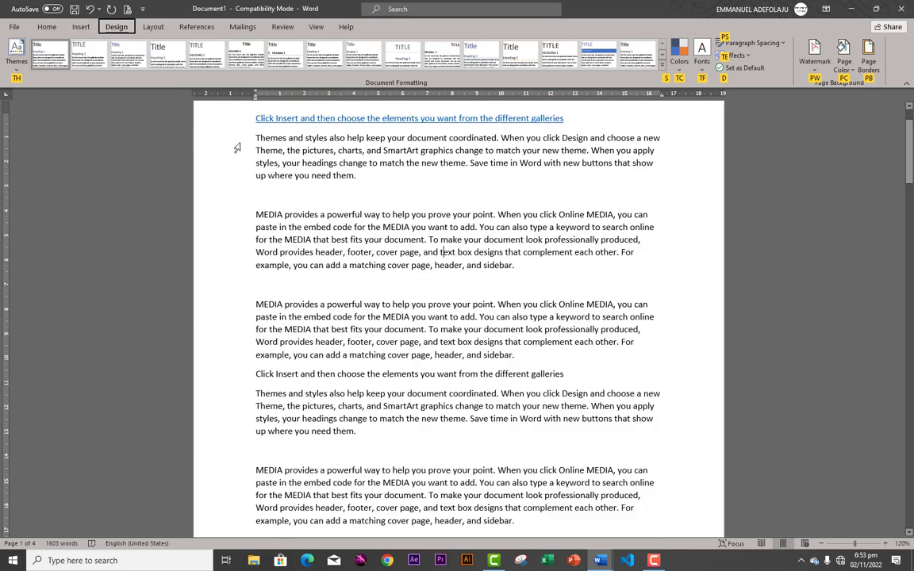
{"action": "left_click", "coordinate": [265, 152]}
{"action": "left_click", "coordinate": [46, 29]}
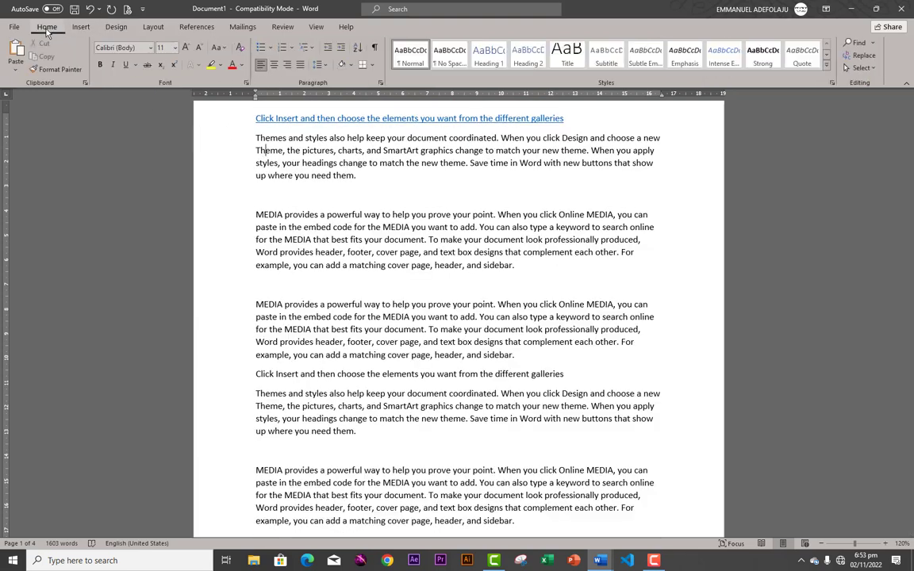
Display the Layout commands with their key tips and return to the Home commands.
{"action": "key", "text": "alt"}
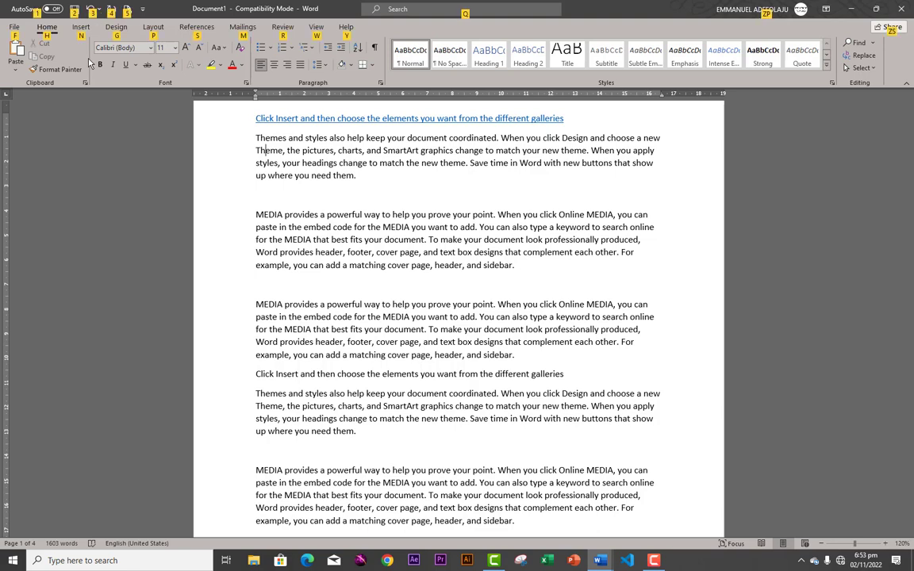
{"action": "key", "text": "g"}
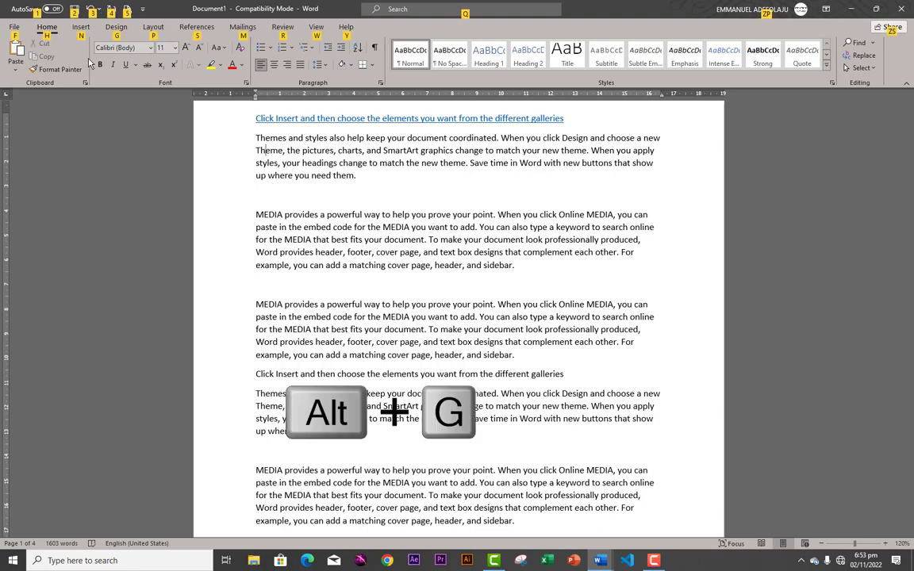
{"action": "key", "text": "p"}
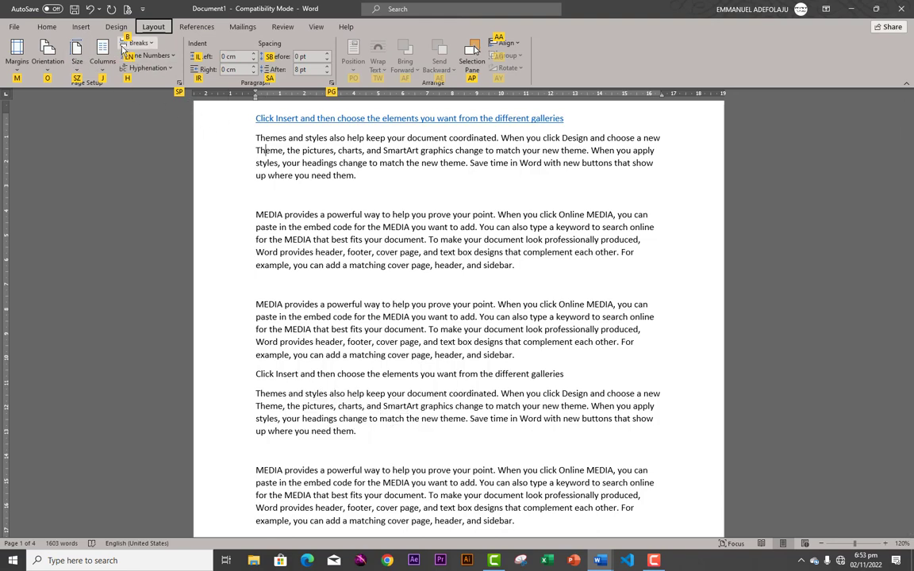
{"action": "key", "text": "alt"}
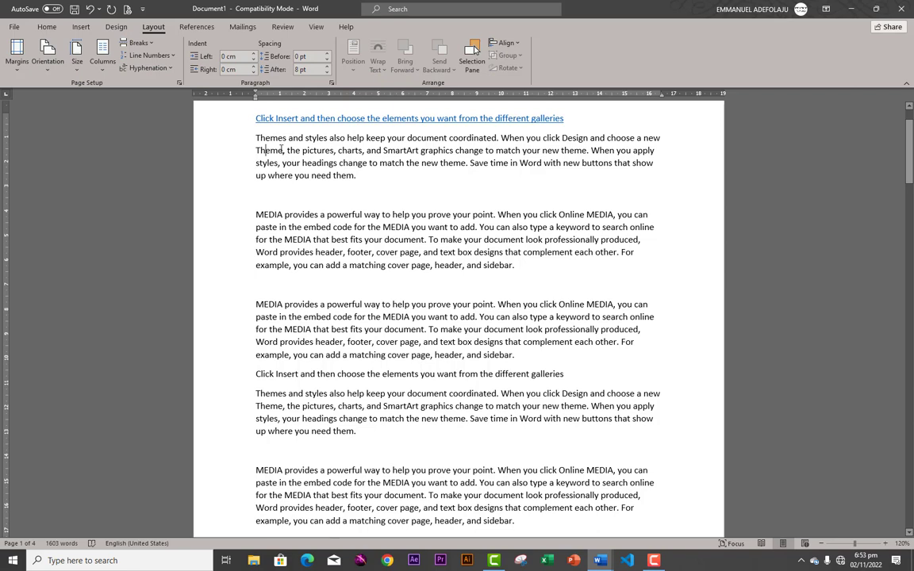
{"action": "left_click", "coordinate": [33, 24]}
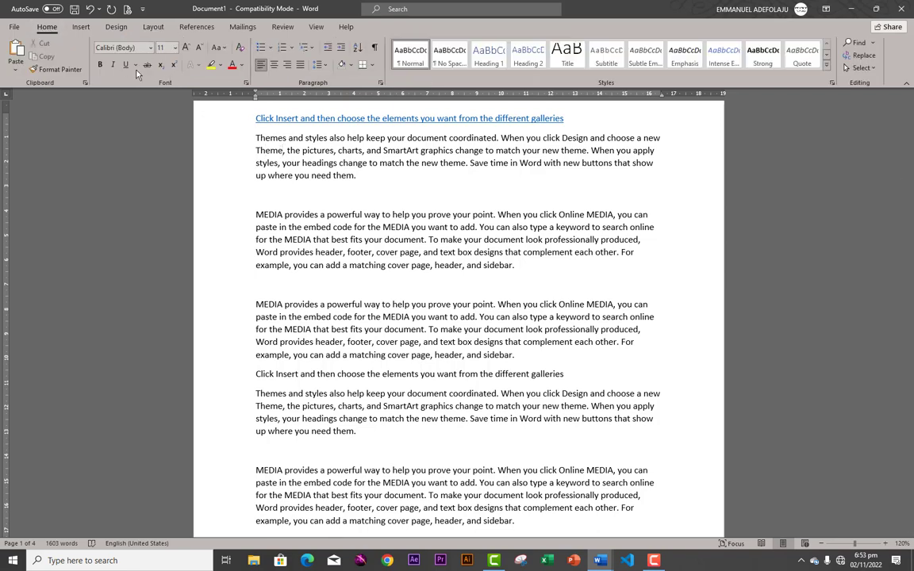